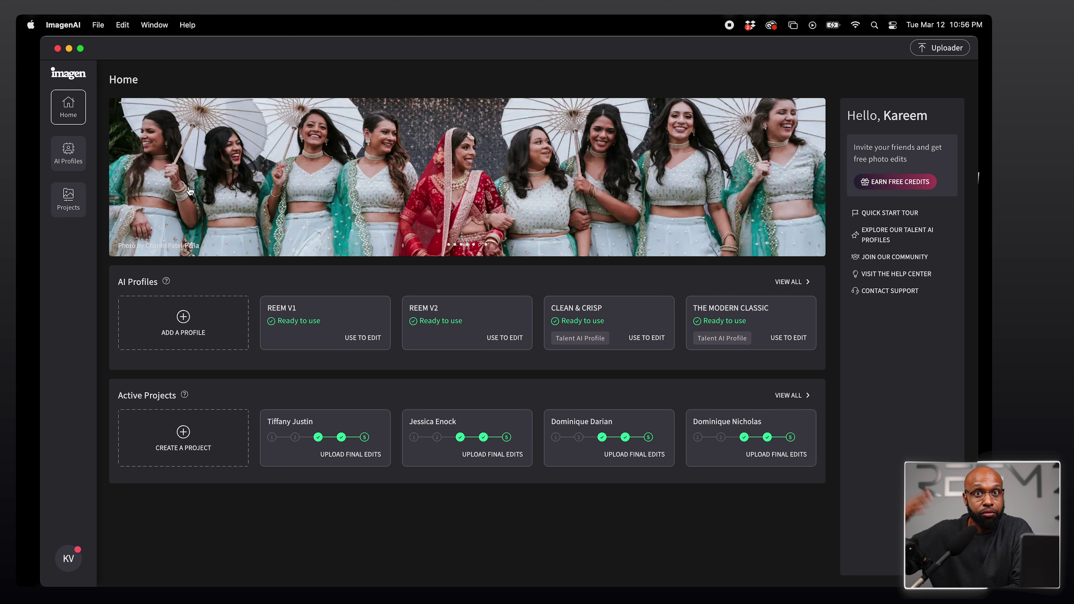
# Step: Show ImagenAI's Projects list with its 73 active and 11 archived projects
pyautogui.click(73, 117)
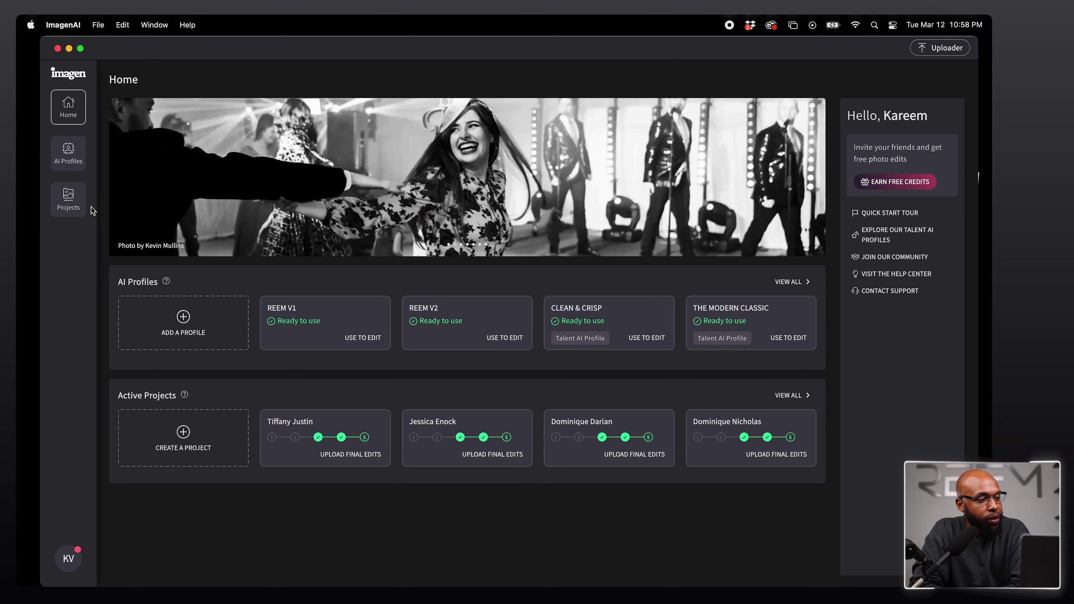
pyautogui.click(68, 199)
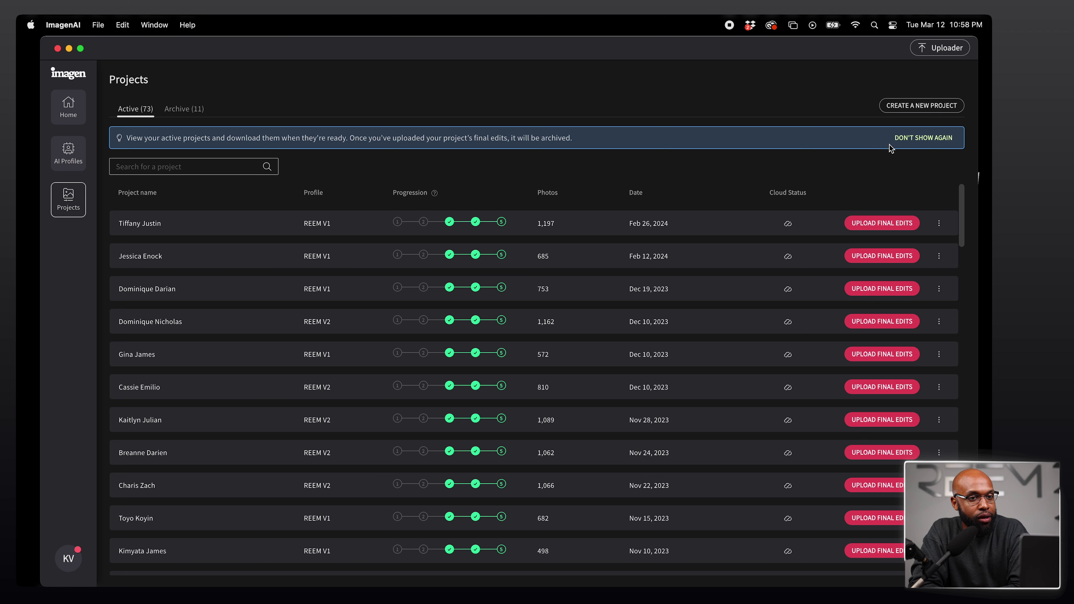
# Step: Start a new Wedding edit project and load the couple's Lightroom catalog into it
pyautogui.click(911, 110)
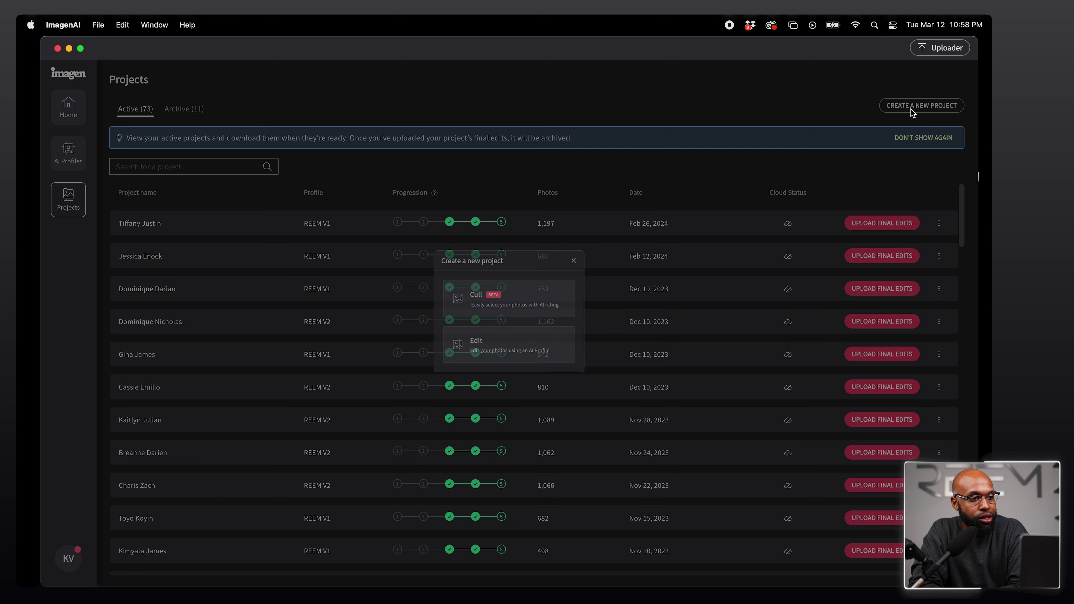
pyautogui.click(493, 355)
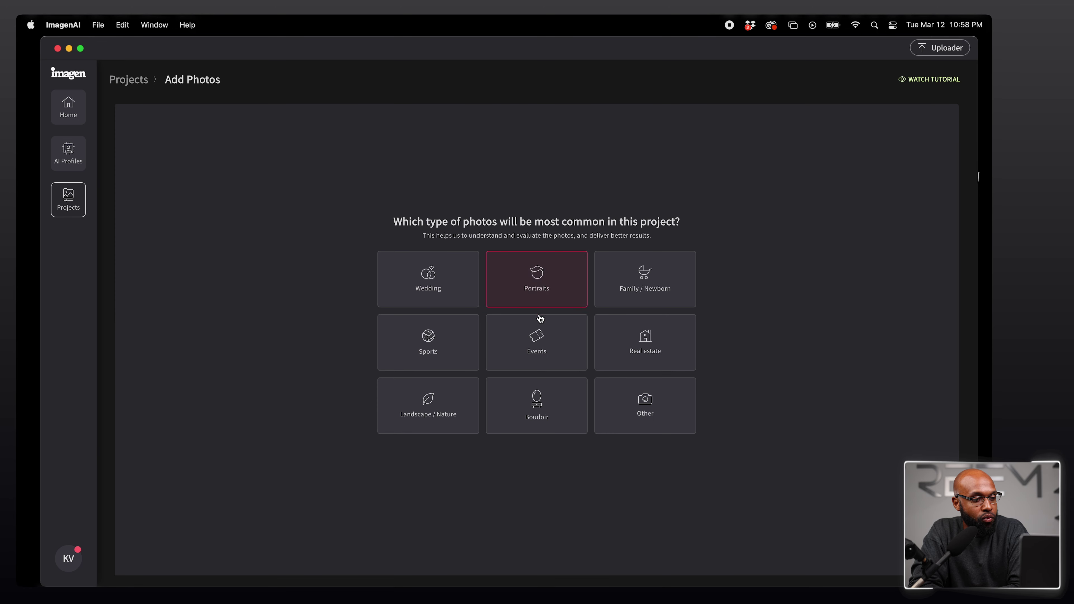
pyautogui.click(428, 290)
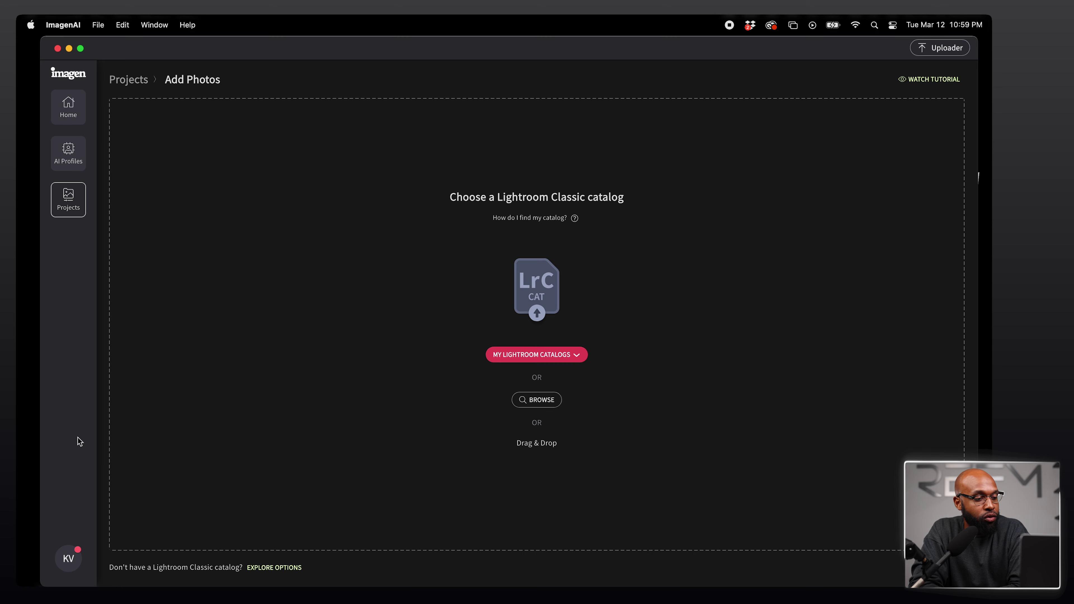
pyautogui.moveTo(128, 208); pyautogui.dragTo(773, 296)
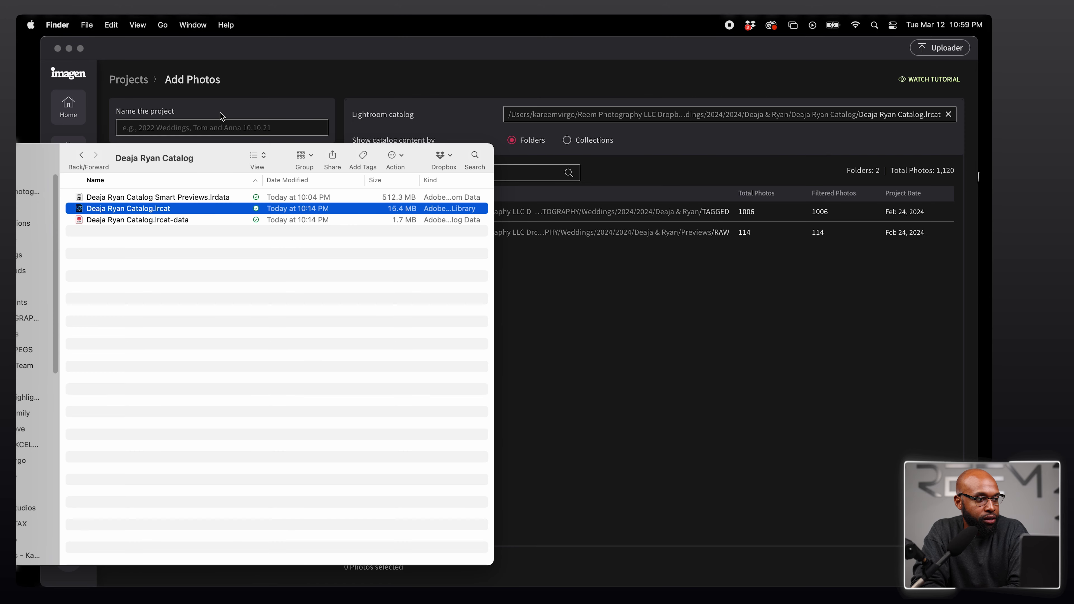
pyautogui.moveTo(140, 165); pyautogui.dragTo(376, 168)
pyautogui.click(217, 158)
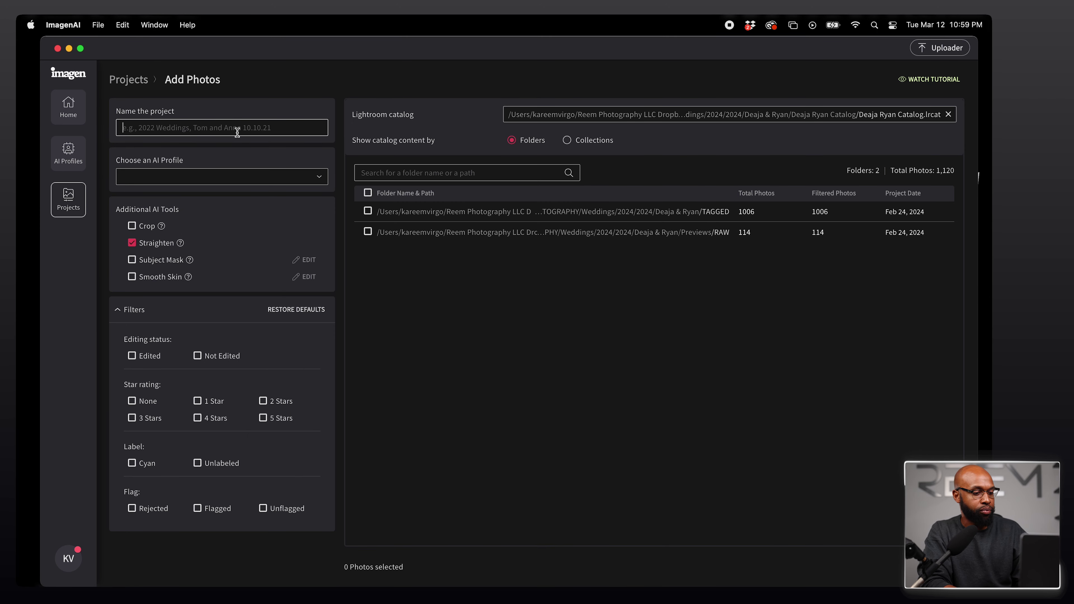
# Step: Choose the REEM V1 profile and include the TAGGED folder's 1,006 photos
pyautogui.click(167, 179)
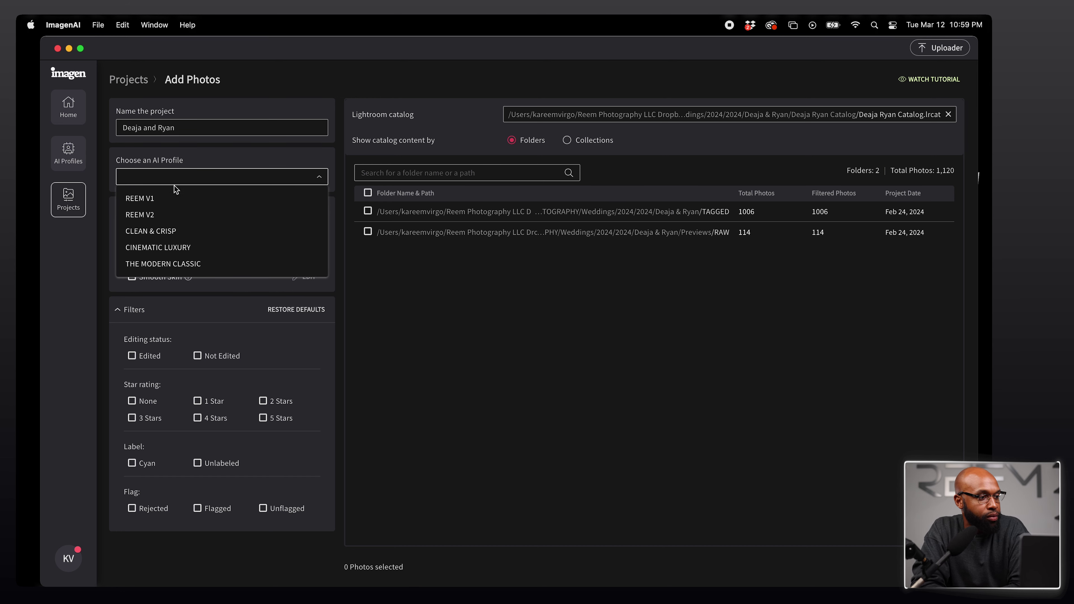
pyautogui.click(173, 200)
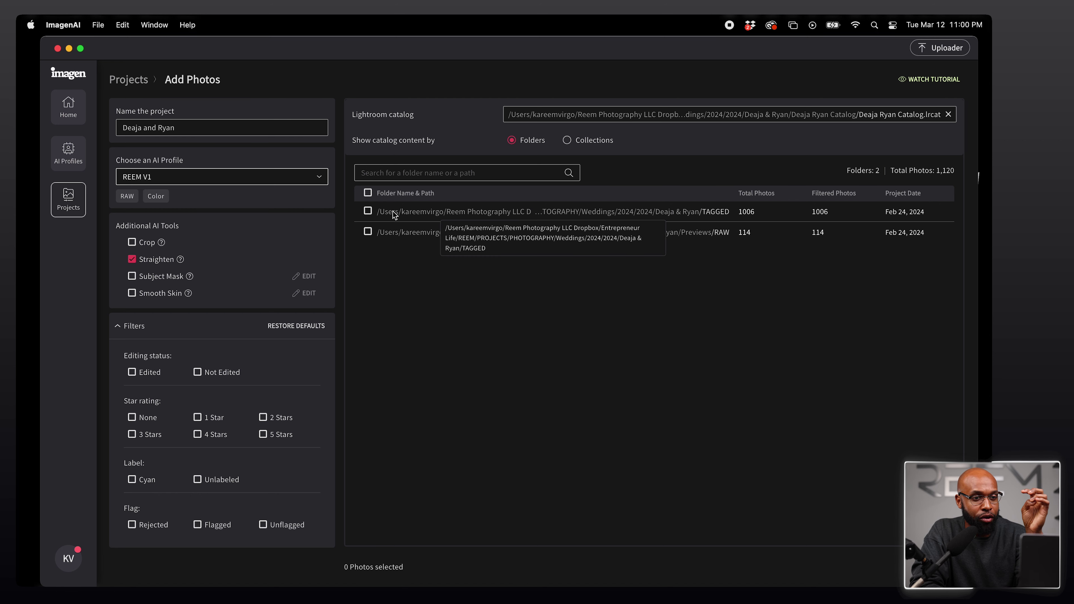
pyautogui.click(367, 211)
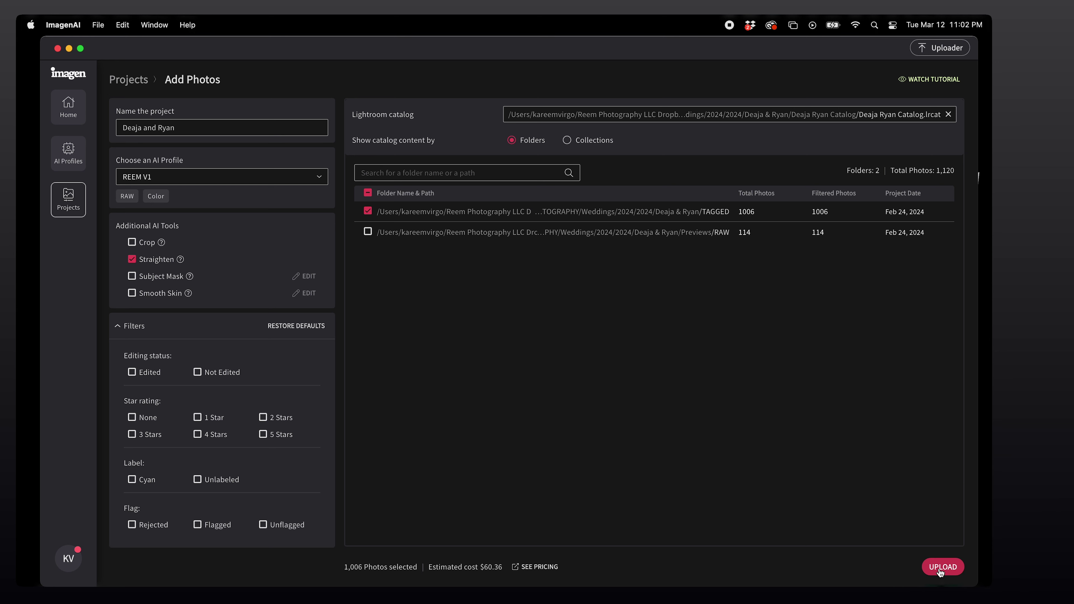
# Step: Upload the 1,006 selected photos for REEM V1 AI editing
pyautogui.click(942, 567)
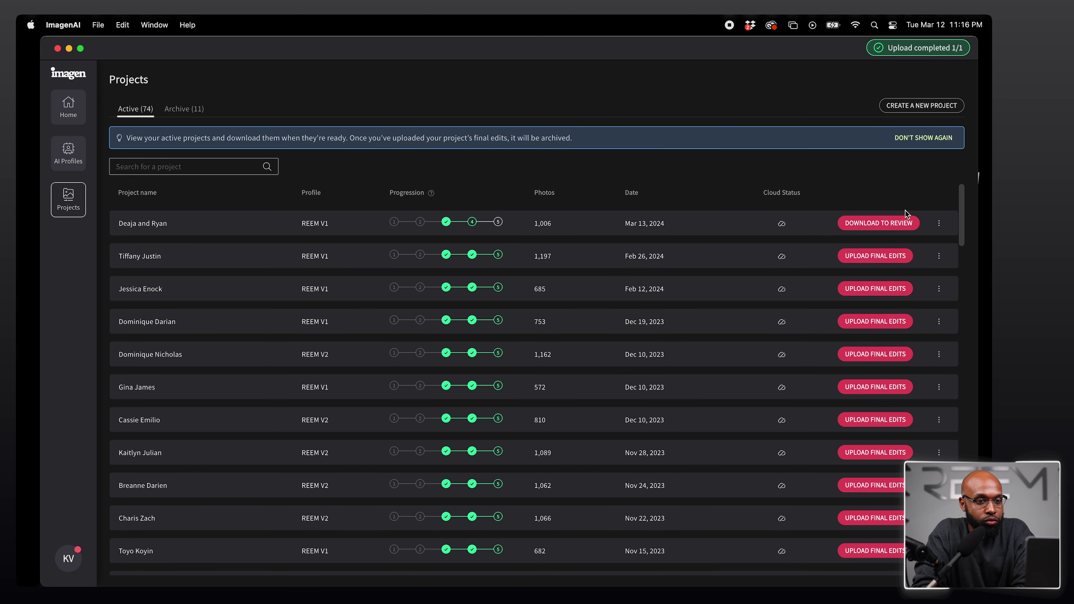
# Step: Download the 1,006 edits into the catalog, overwriting previous edits, and open its wedding collection
pyautogui.click(879, 224)
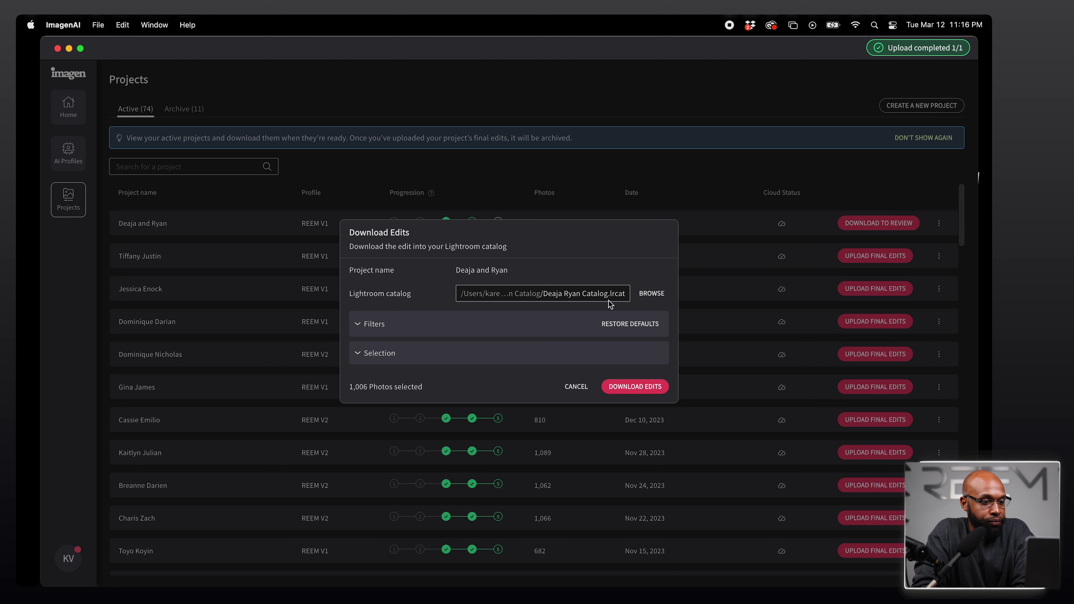
pyautogui.click(627, 392)
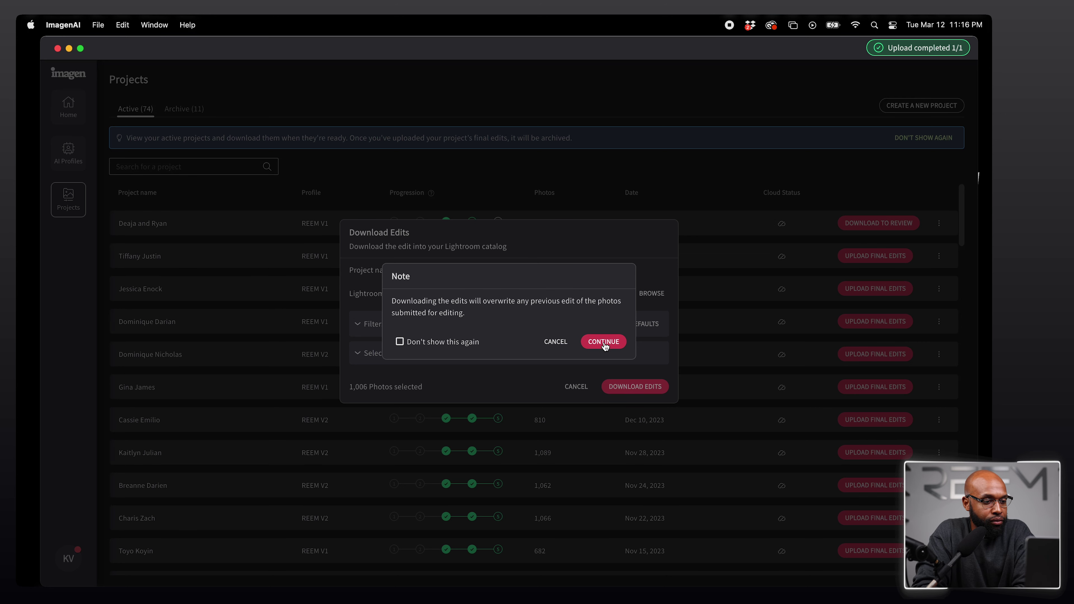
pyautogui.click(604, 342)
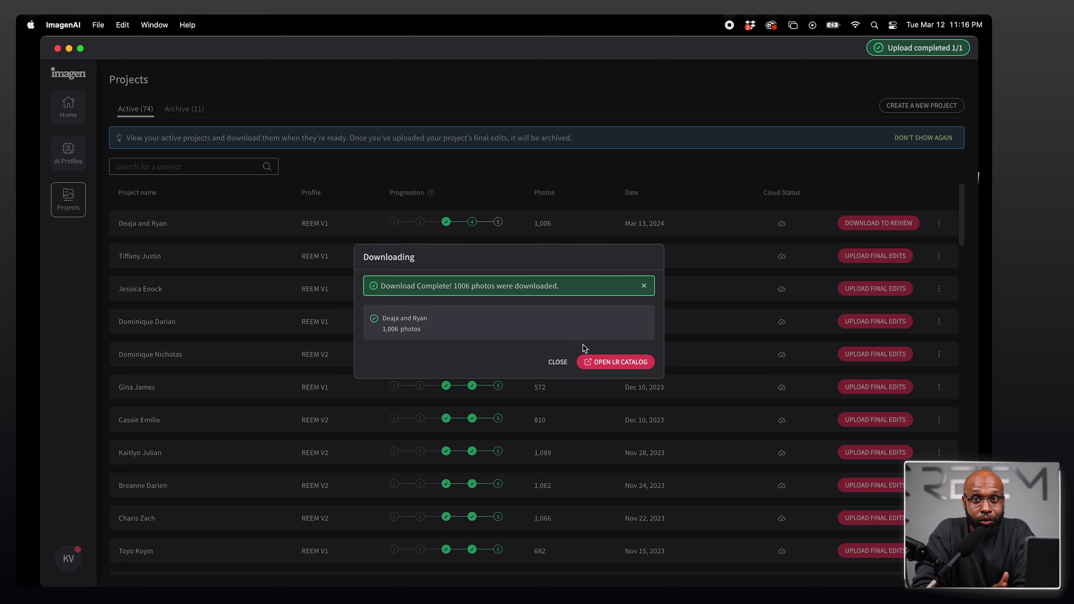
pyautogui.click(609, 363)
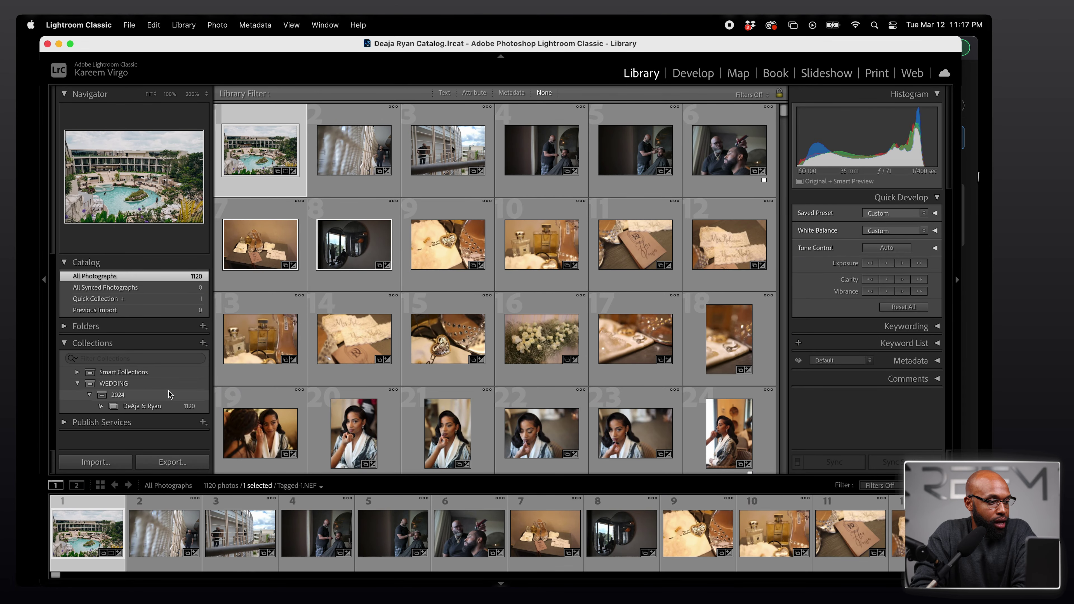
pyautogui.click(160, 407)
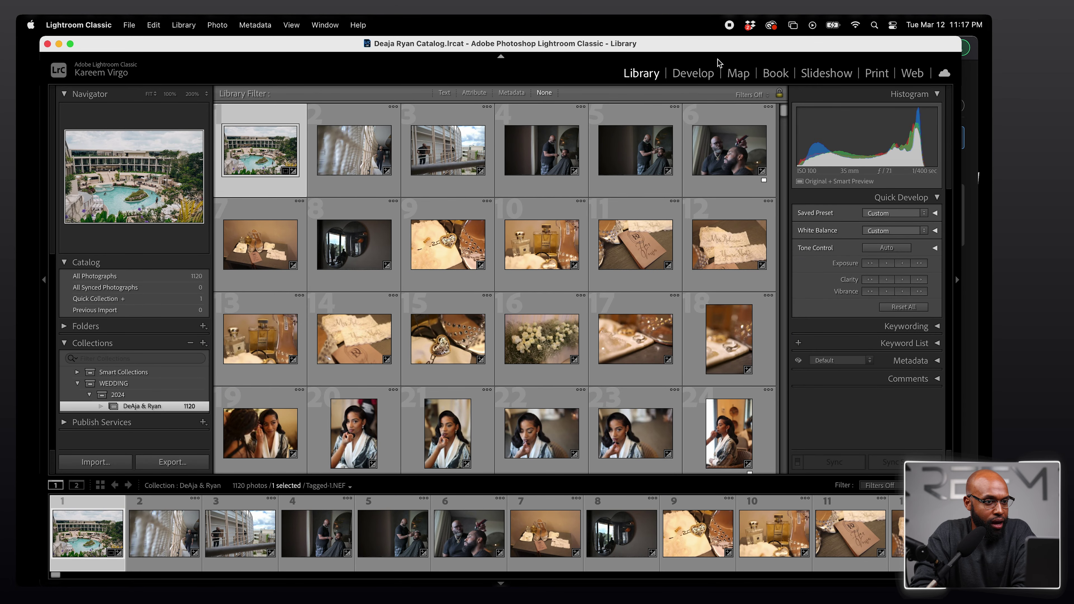
# Step: In Develop, check before/after and raise the balcony photo's exposure to about +1.2
pyautogui.click(696, 75)
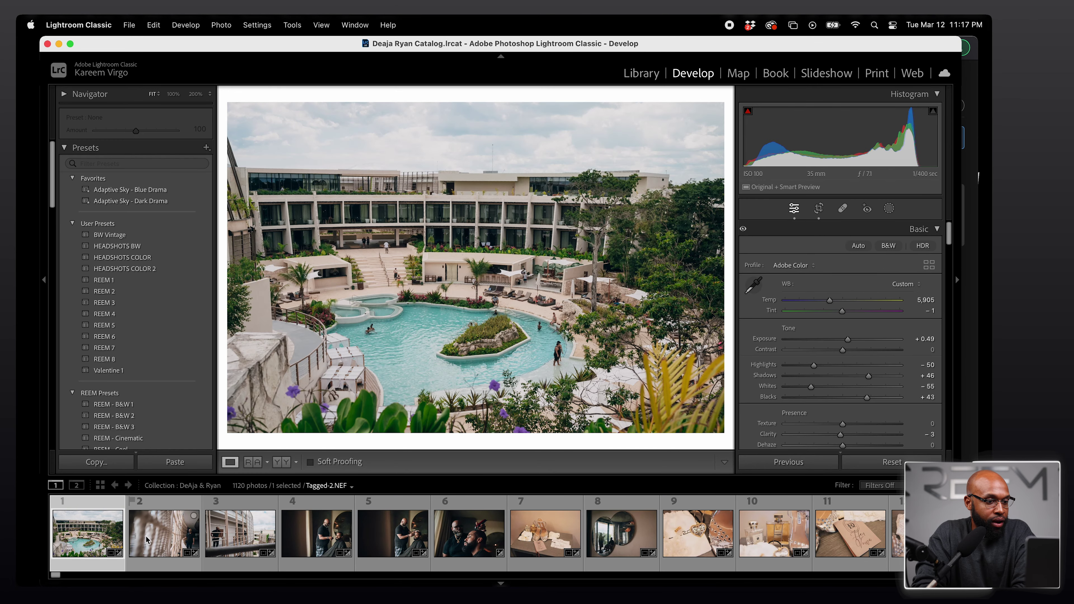
pyautogui.click(279, 463)
pyautogui.click(229, 462)
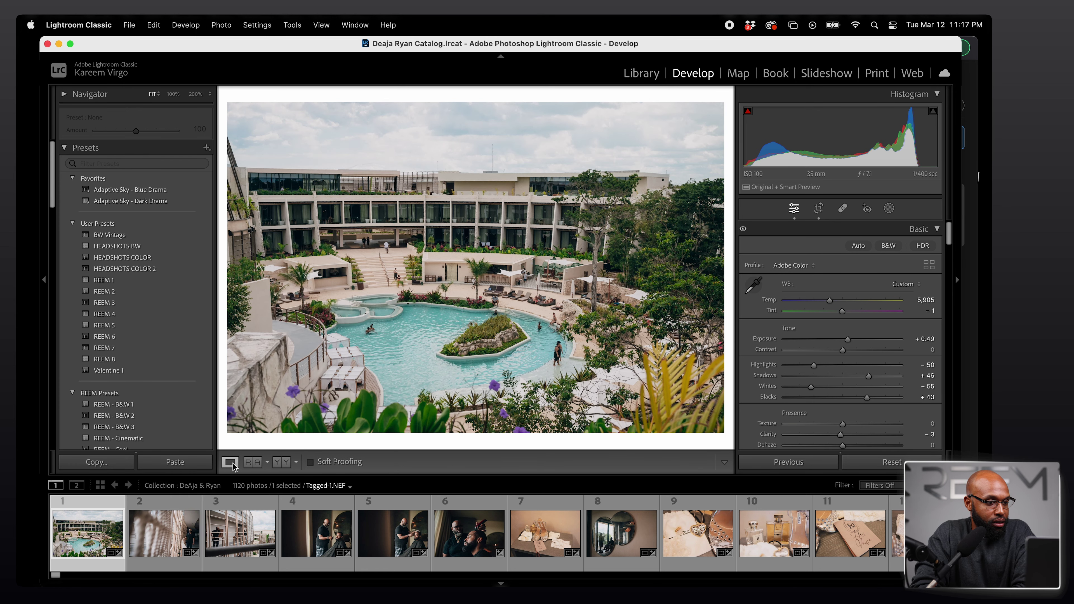
pyautogui.press('Right')
pyautogui.press('Right')
pyautogui.press('Right')
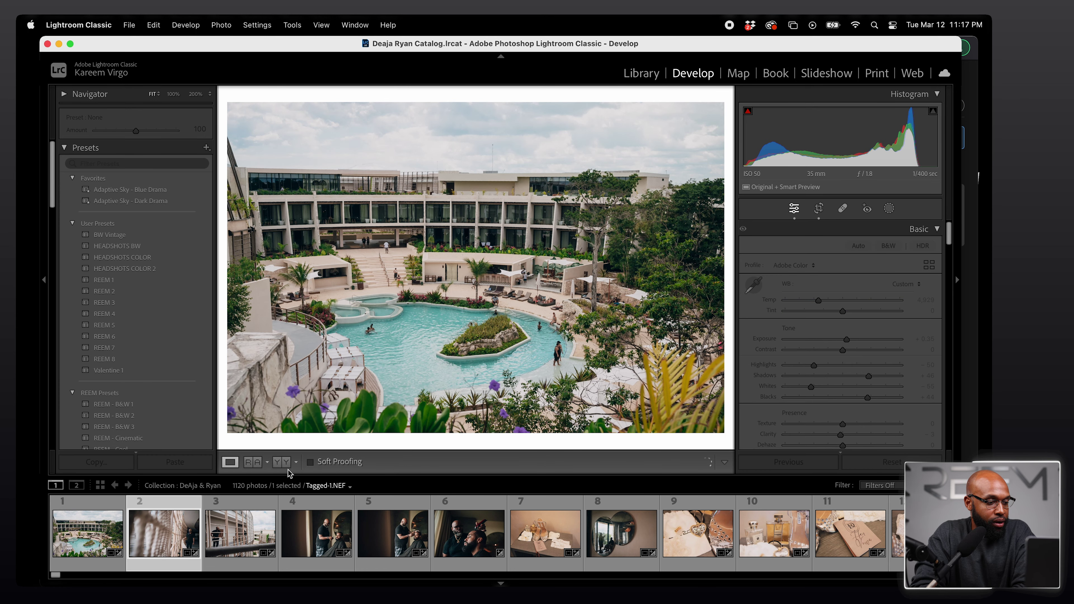
pyautogui.press('Left')
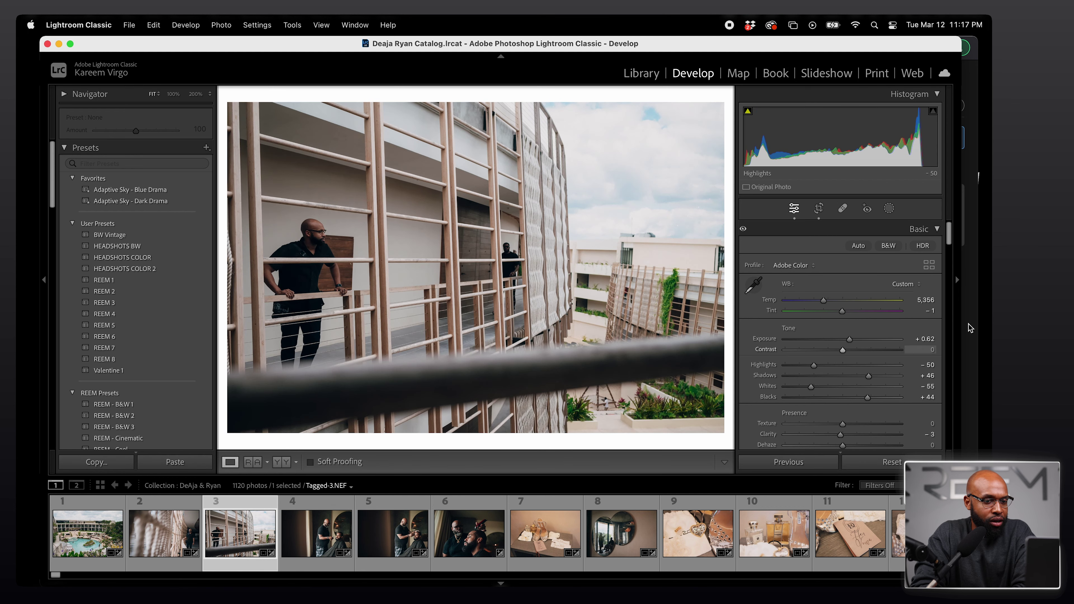
pyautogui.moveTo(852, 342); pyautogui.dragTo(858, 342)
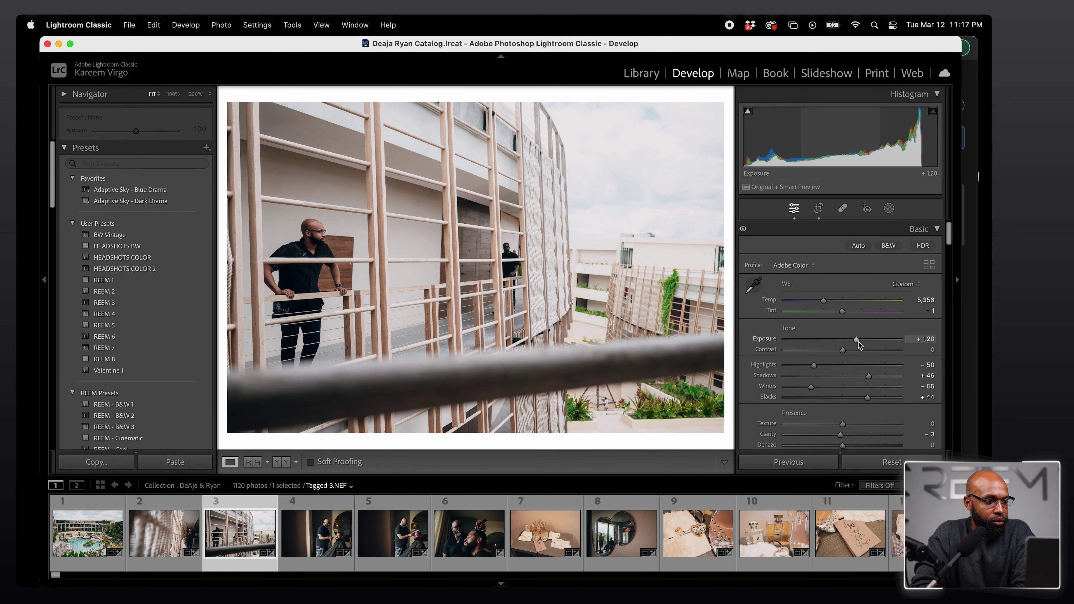
# Step: Review the barber, mirror, perfume, garter, flowers and engagement ring detail photos
pyautogui.press('Right')
pyautogui.press('Right')
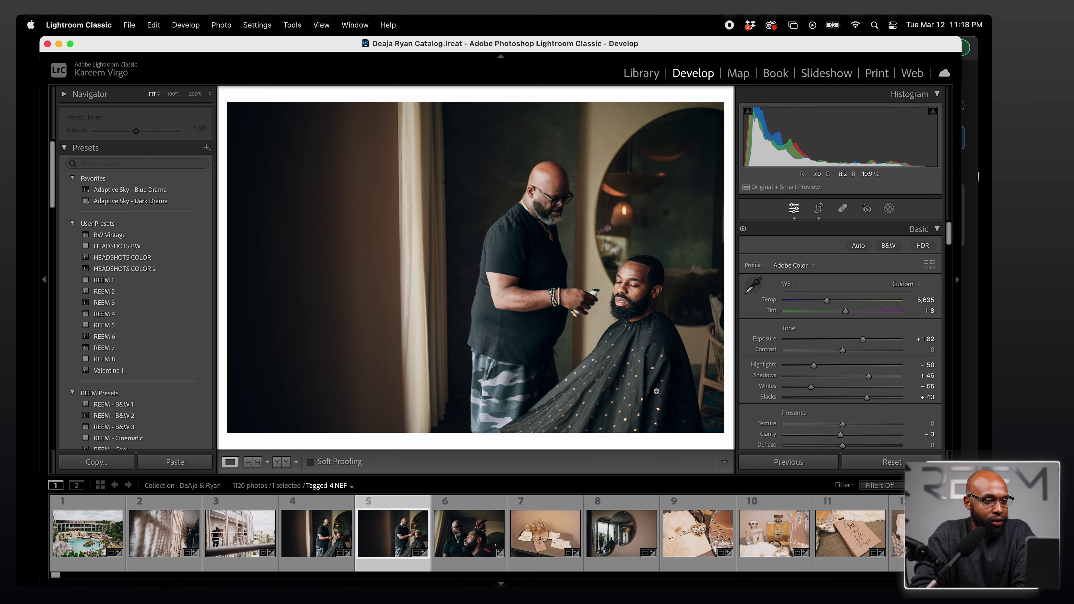
pyautogui.press('Right')
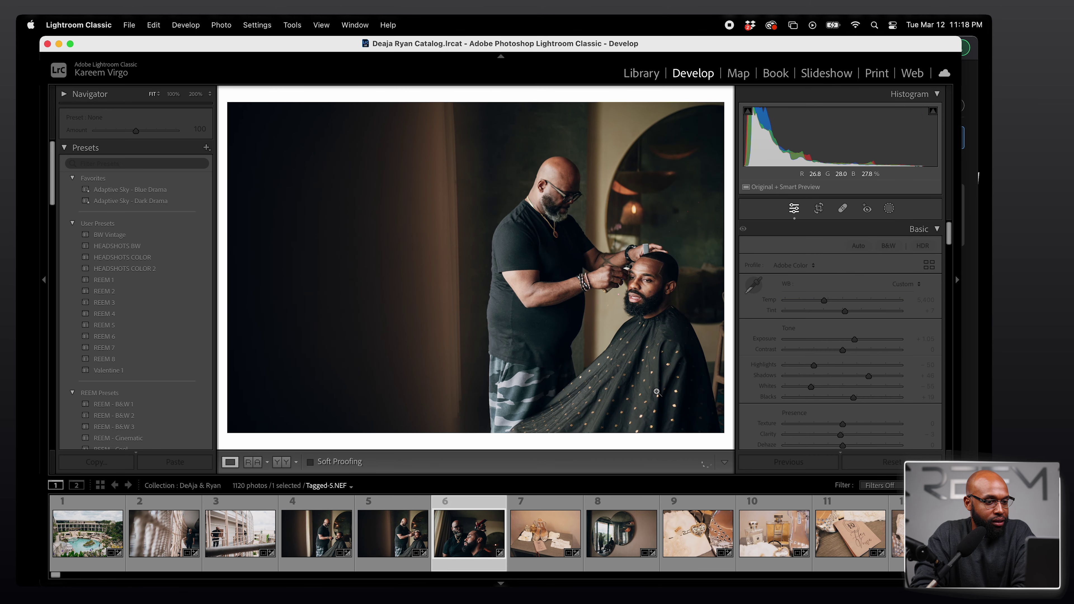
pyautogui.press('Right')
pyautogui.press('Right')
pyautogui.press('Right')
pyautogui.press('Right')
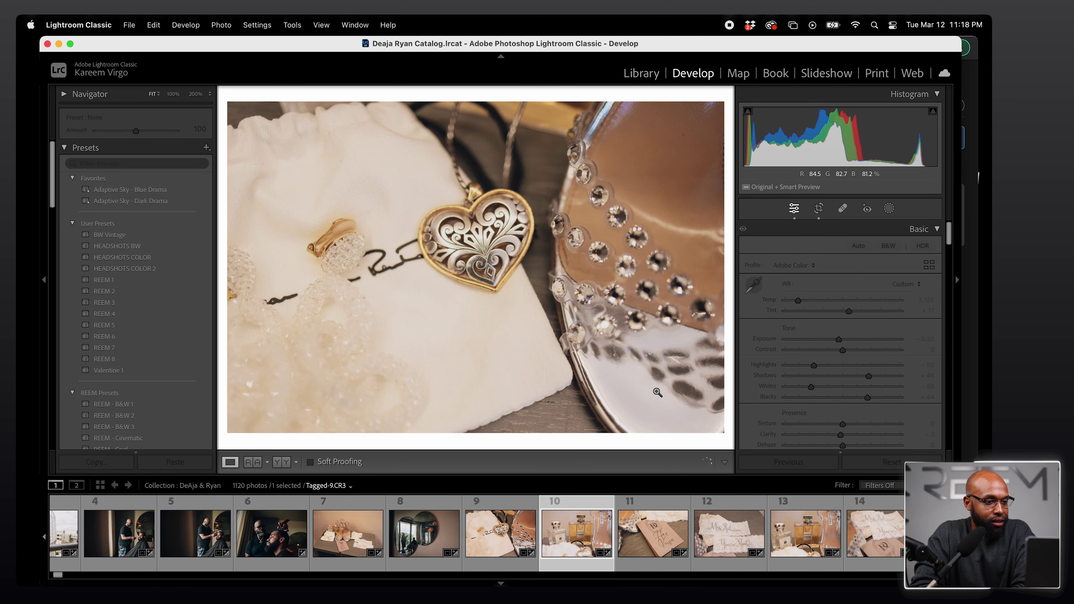
pyautogui.press('Right')
pyautogui.press('Right')
pyautogui.press('Right')
pyautogui.press('Right')
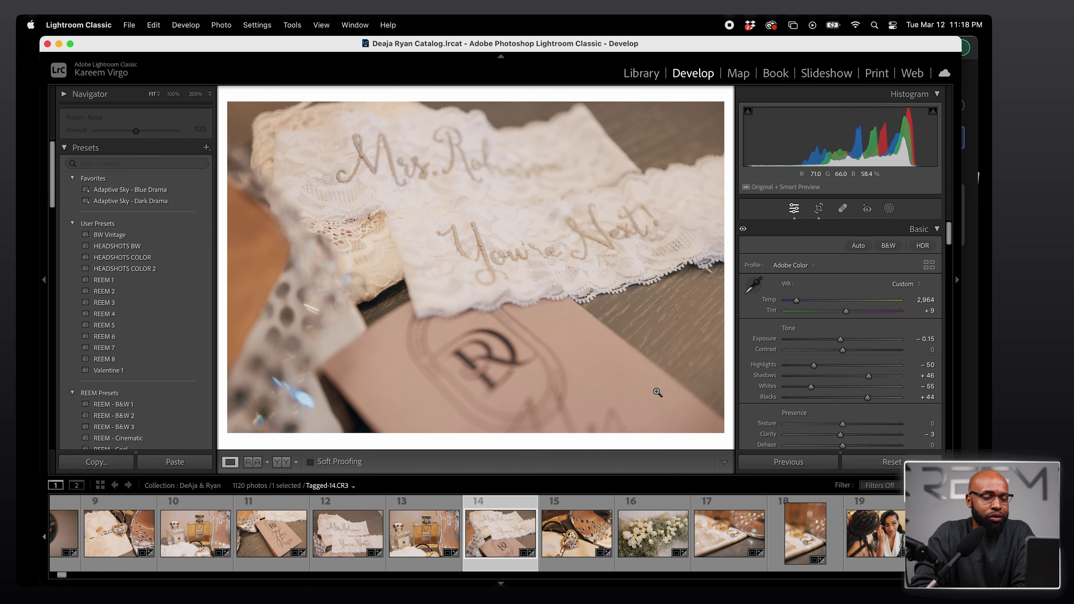
pyautogui.press('Right')
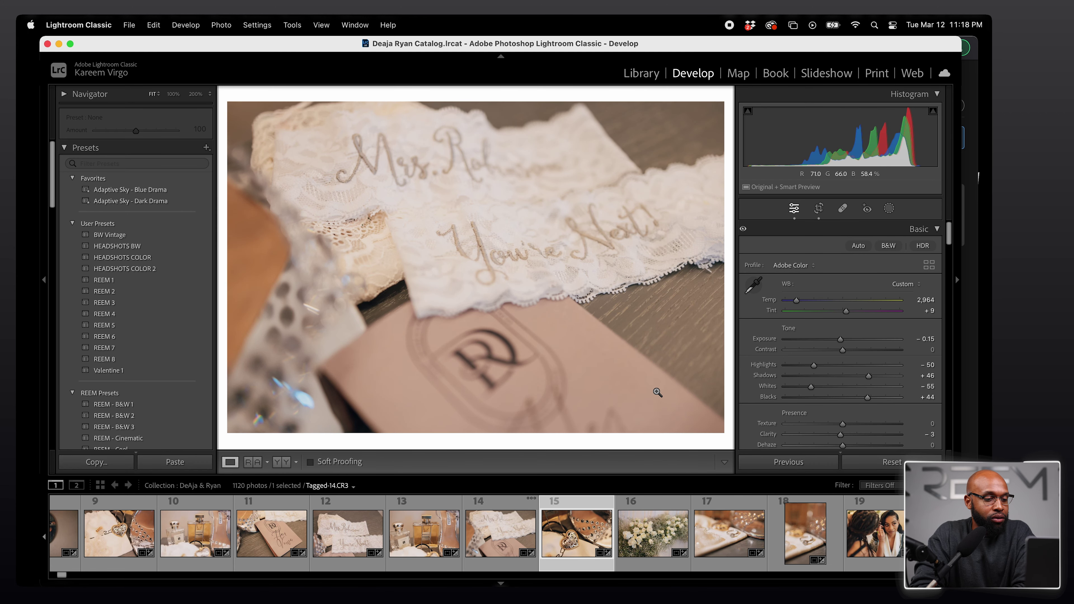
pyautogui.press('Right')
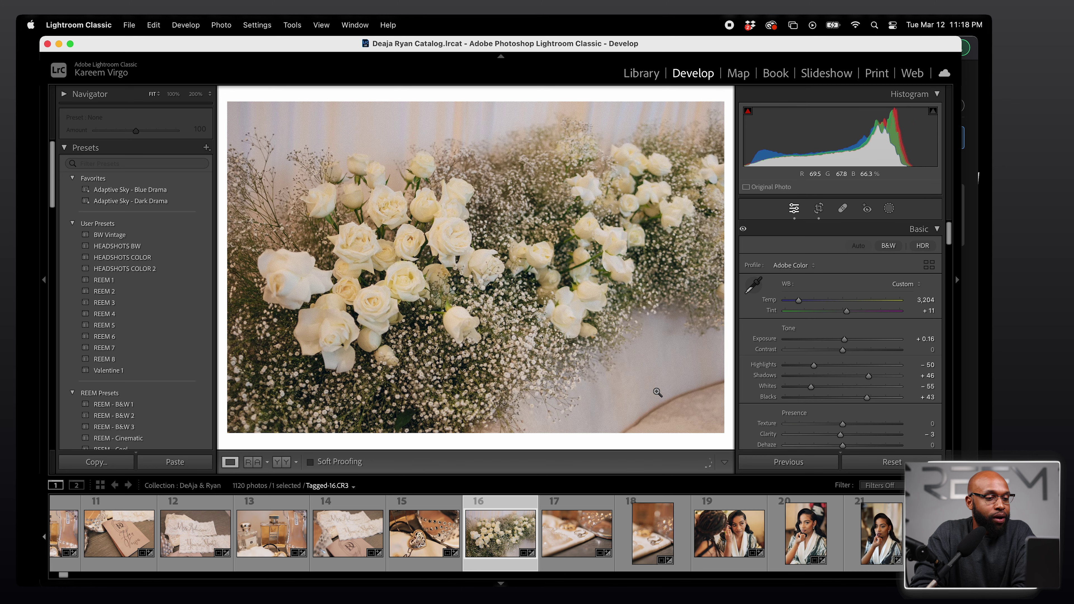
pyautogui.press('Right')
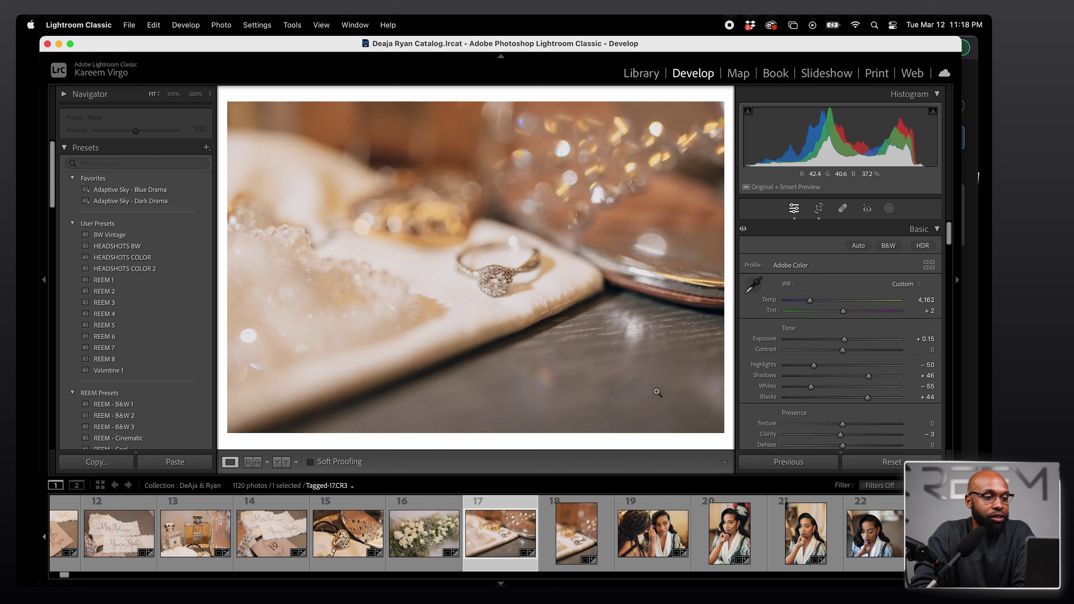
pyautogui.press('Right')
pyautogui.press('Right')
pyautogui.press('Right')
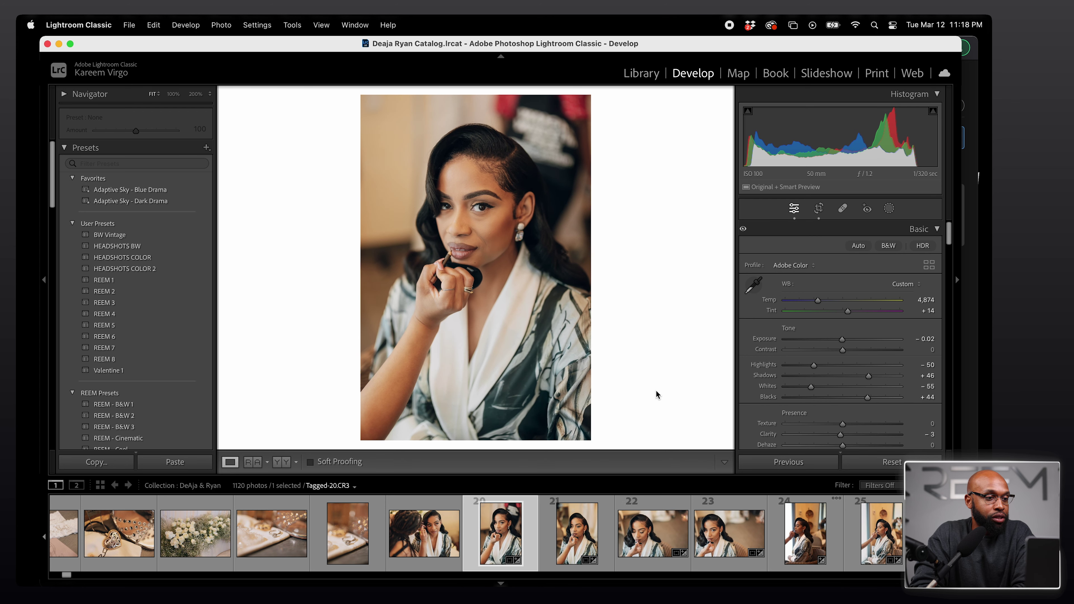
pyautogui.press('Right')
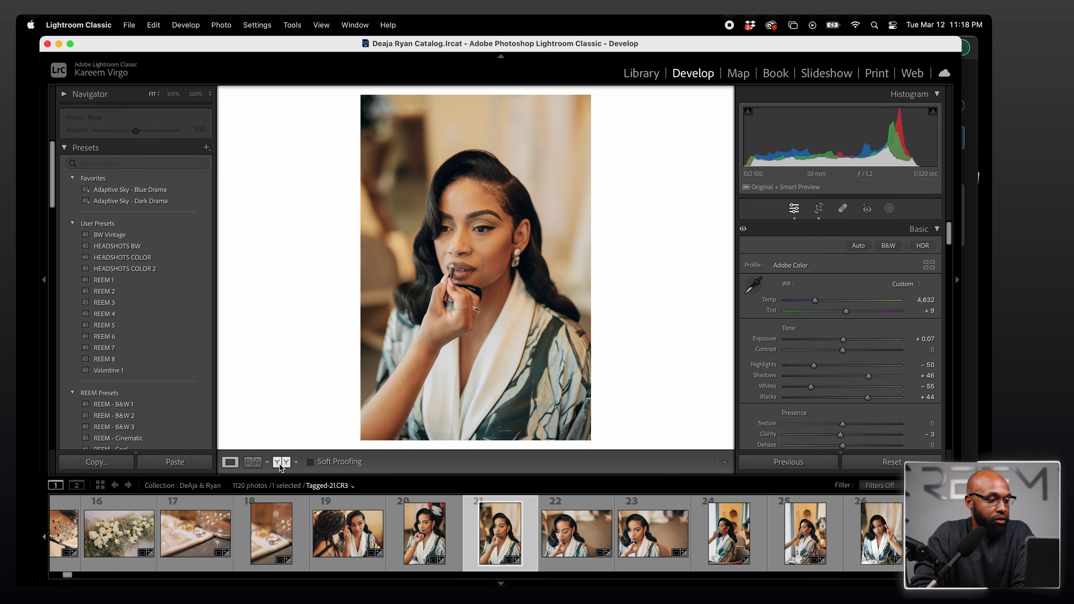
# Step: Compare the bridal portrait before/after, then review photo 30 and the wicker chair bride
pyautogui.click(280, 465)
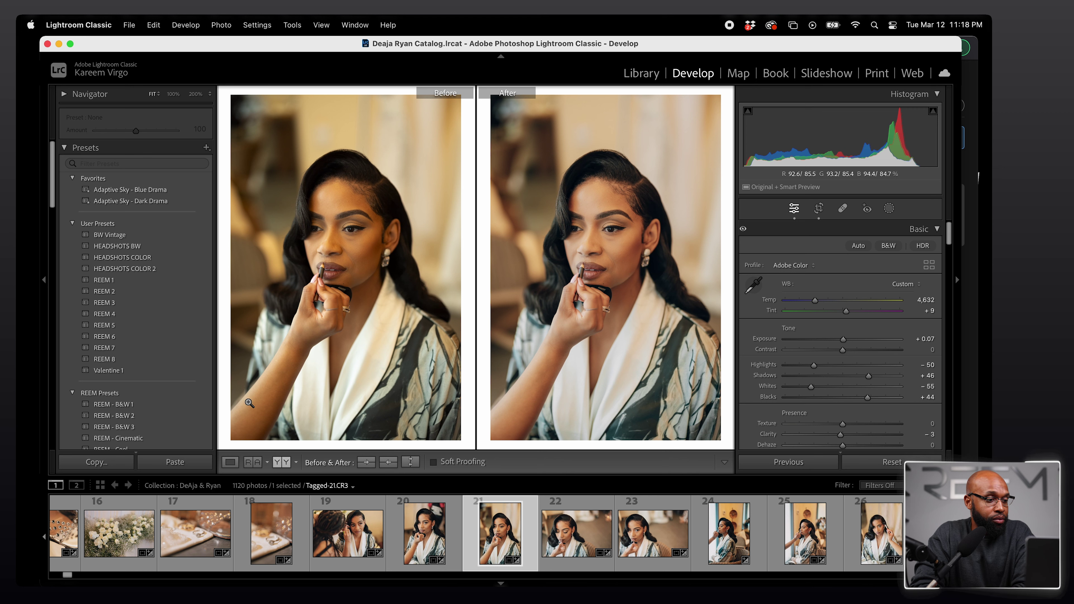
pyautogui.click(233, 462)
pyautogui.scroll(-3, 669, 535)
pyautogui.click(670, 535)
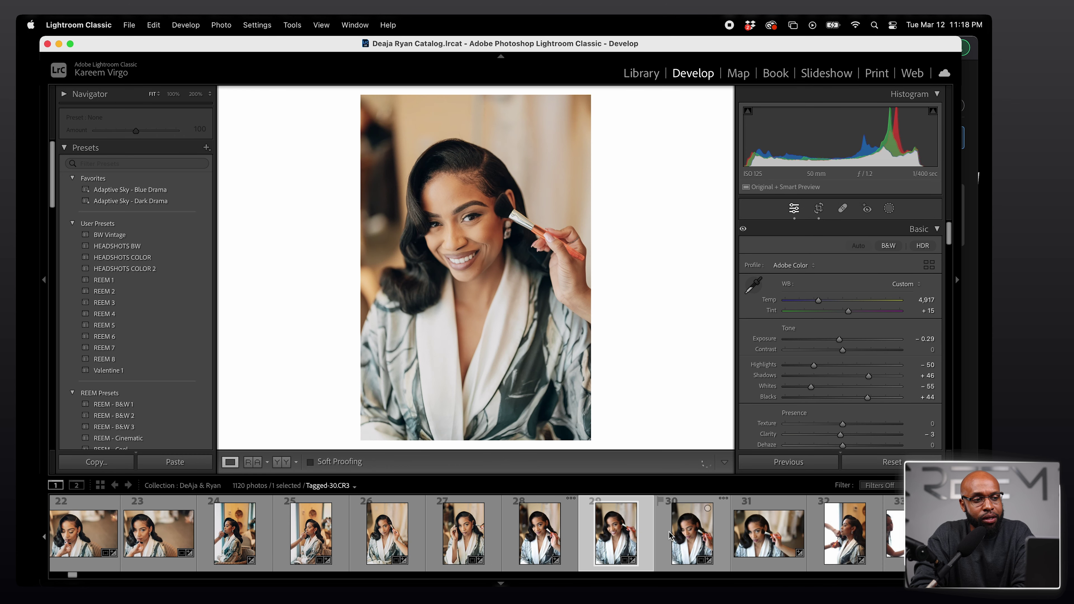
pyautogui.click(769, 534)
pyautogui.scroll(-5, 480, 543)
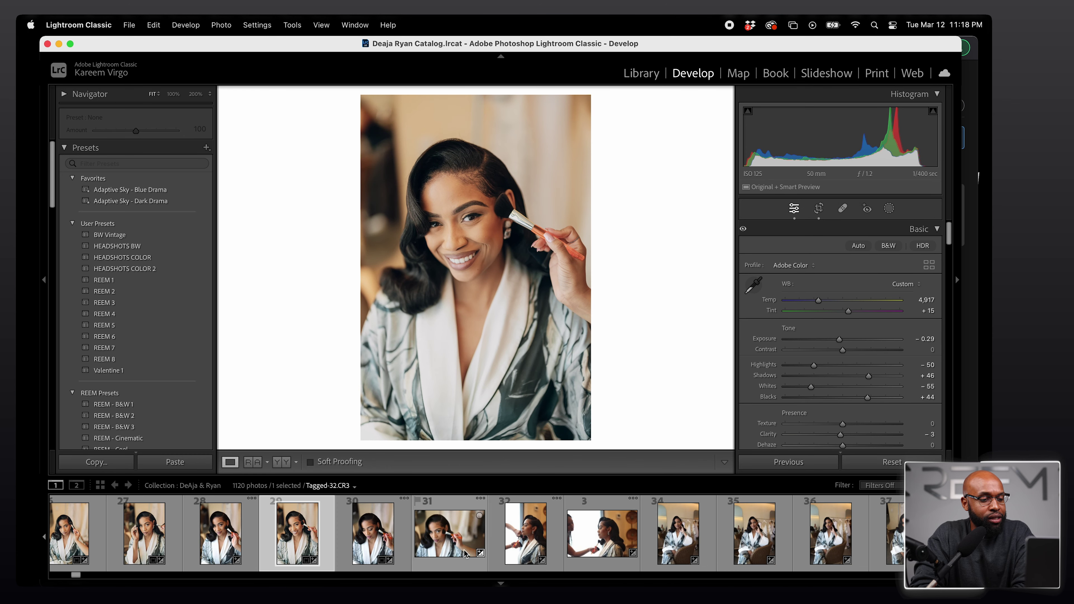
pyautogui.click(480, 543)
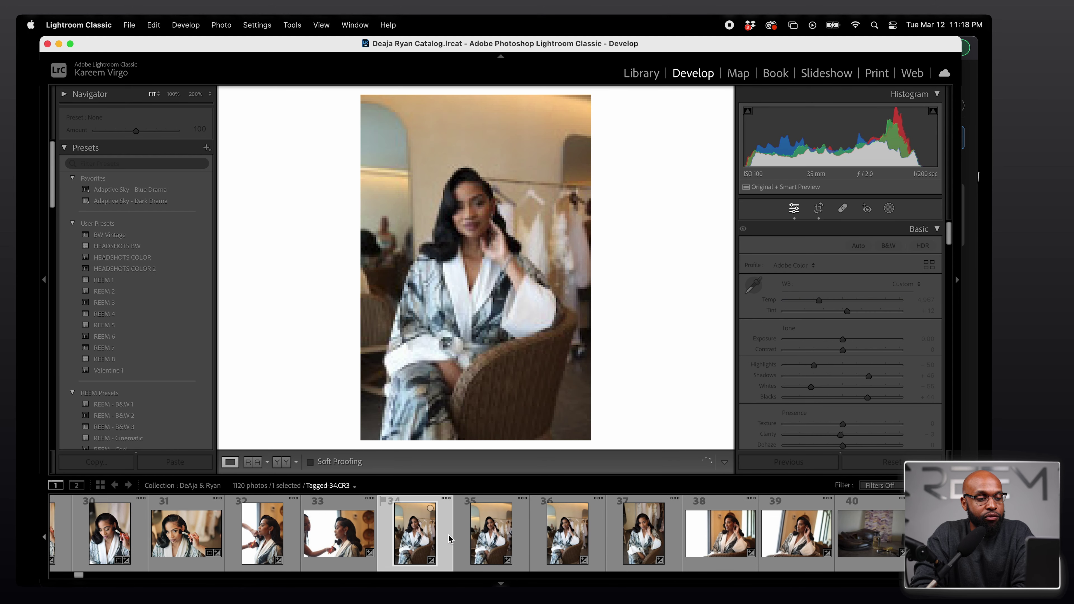
# Step: Review photos 39 and 42, the shoes detail and the bridesmaids group shots
pyautogui.press('Right')
pyautogui.scroll(-4, 513, 543)
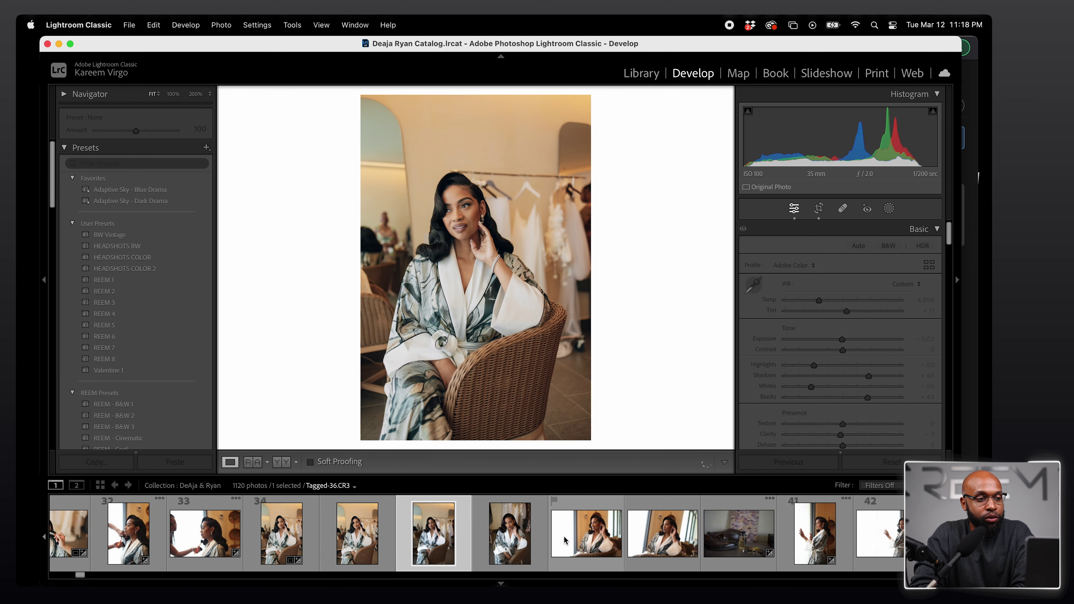
pyautogui.click(481, 539)
pyautogui.press('Right')
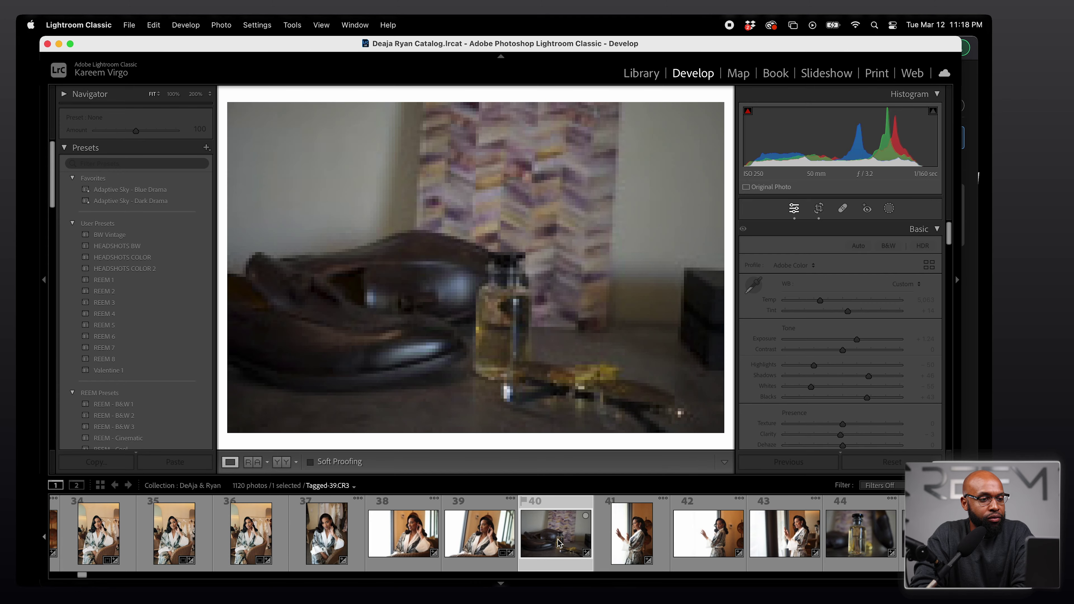
pyautogui.click(700, 534)
pyautogui.press('Right')
pyautogui.press('Right')
pyautogui.press('Right')
pyautogui.press('Right')
pyautogui.press('Right')
pyautogui.press('Right')
pyautogui.press('Right')
pyautogui.press('Right')
pyautogui.press('Right')
pyautogui.press('Right')
pyautogui.press('Right')
pyautogui.press('Right')
pyautogui.press('Right')
pyautogui.press('Right')
pyautogui.press('Right')
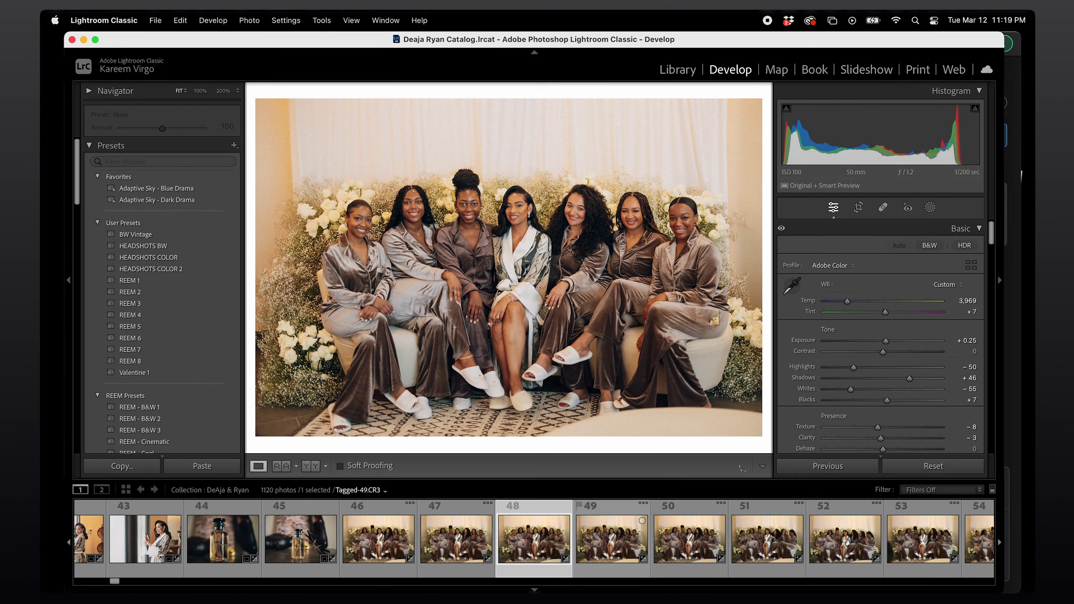
pyautogui.press('Right')
pyautogui.press('Right')
pyautogui.press('Right')
pyautogui.press('Right')
pyautogui.press('Right')
pyautogui.press('Right')
pyautogui.press('Right')
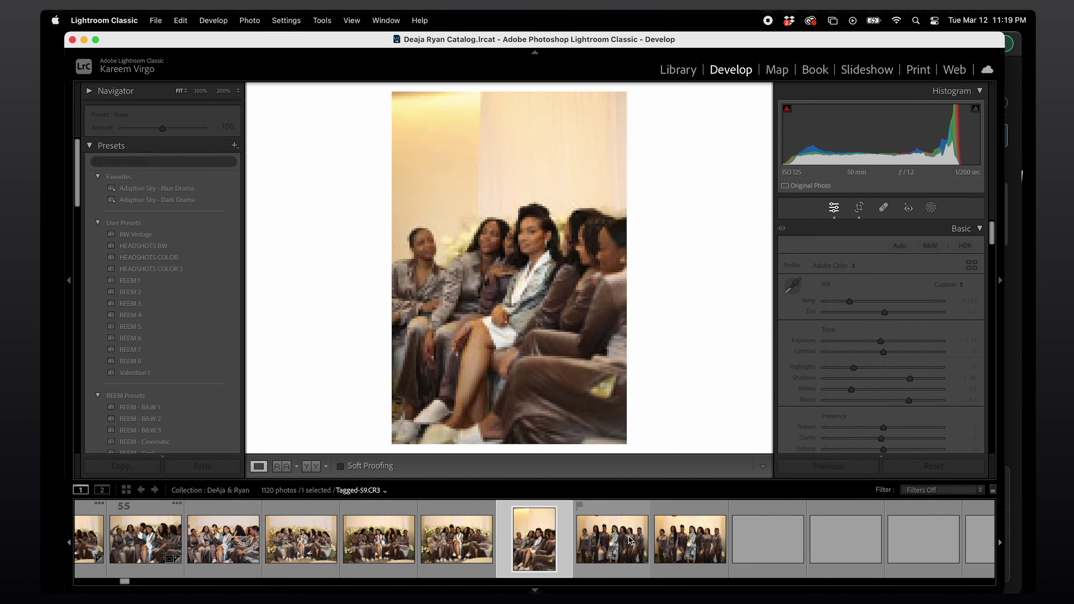
pyautogui.press('Left')
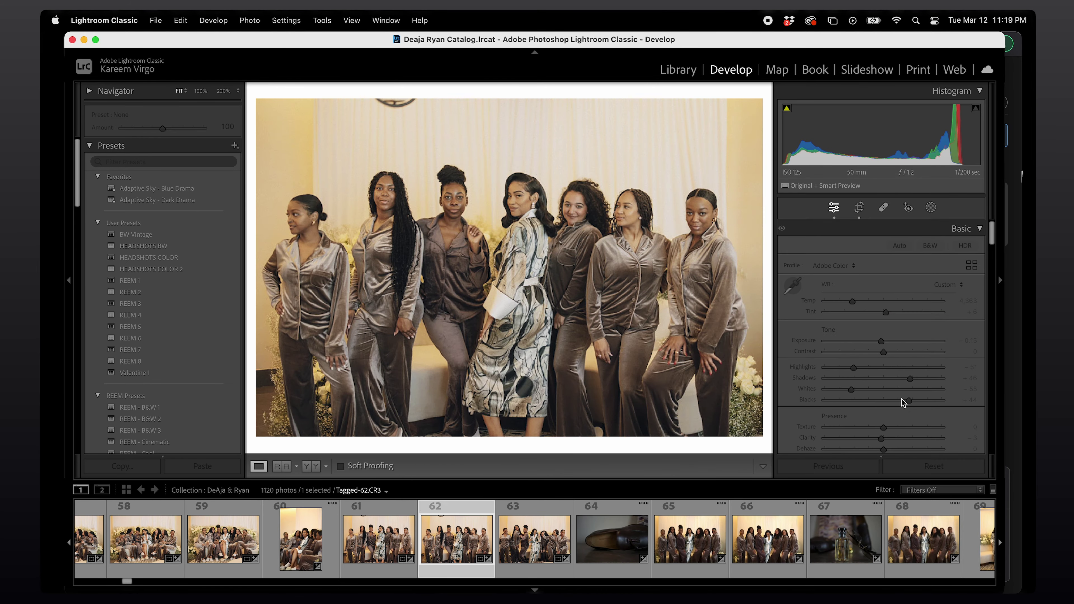
# Step: Review the bride-with-friend pairs and sofa shot, up to the shoes and perfume flat lay
pyautogui.press('Right')
pyautogui.press('Right')
pyautogui.press('Right')
pyautogui.press('Right')
pyautogui.press('Right')
pyautogui.press('Right')
pyautogui.press('Right')
pyautogui.press('Right')
pyautogui.press('Right')
pyautogui.press('Right')
pyautogui.press('Right')
pyautogui.press('Right')
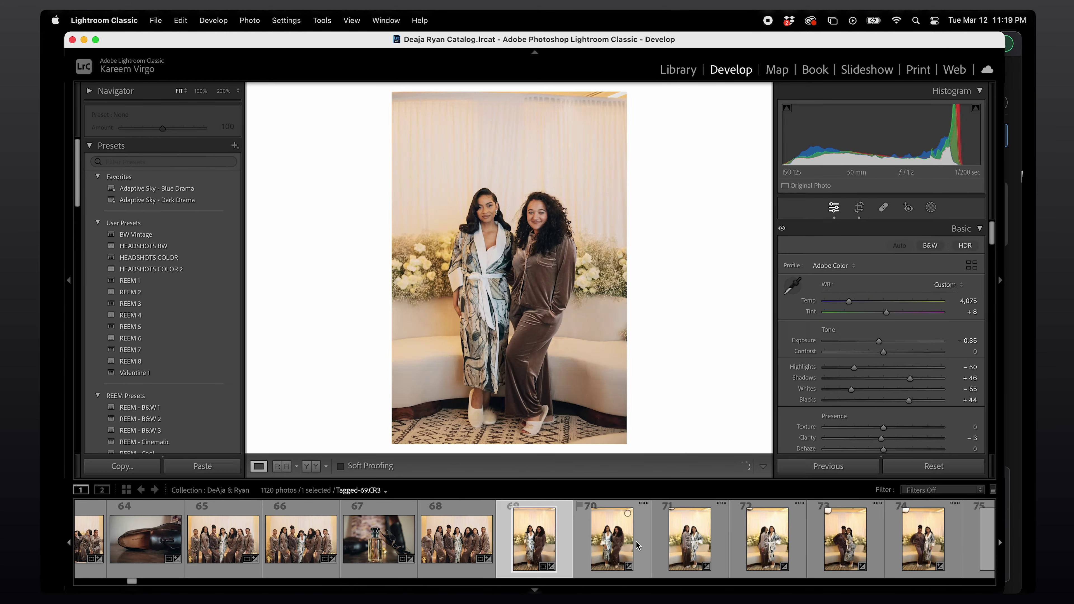
pyautogui.press('Right')
pyautogui.press('Right')
pyautogui.press('Right')
pyautogui.press('Right')
pyautogui.press('Right')
pyautogui.press('Right')
pyautogui.press('Right')
pyautogui.press('Right')
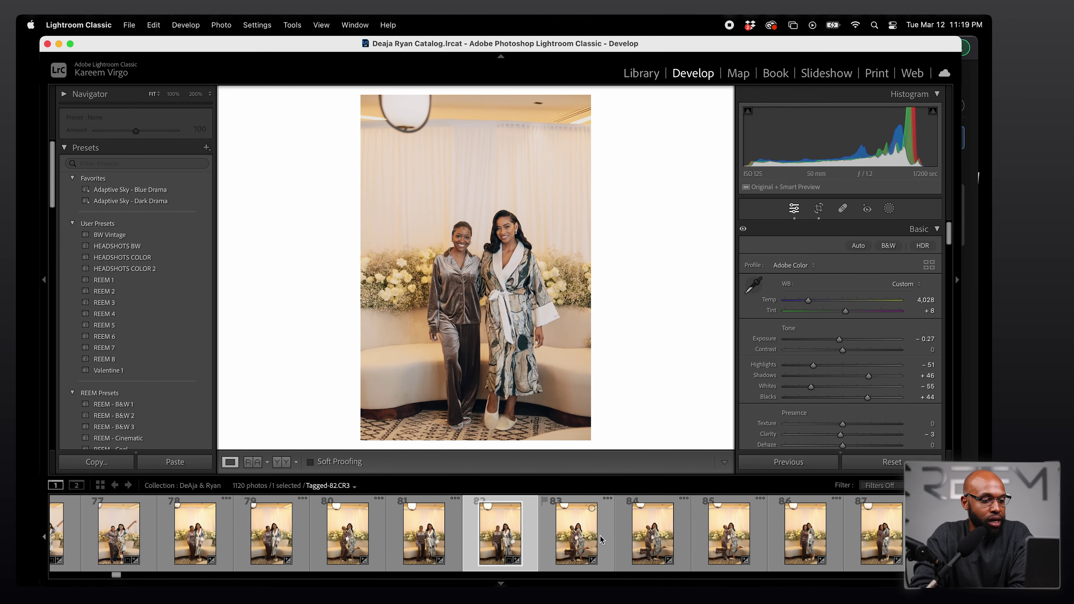
pyautogui.press('Right')
pyautogui.press('Right')
pyautogui.press('Right')
pyautogui.press('Right')
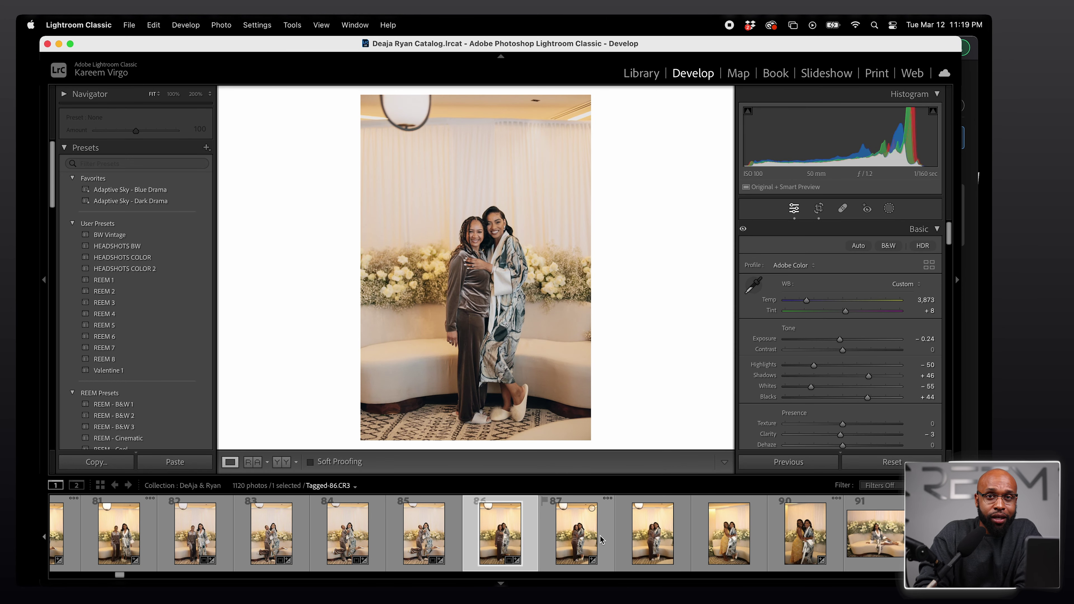
pyautogui.press('Right')
pyautogui.press('Right')
pyautogui.press('Right')
pyautogui.press('Right')
pyautogui.press('Right')
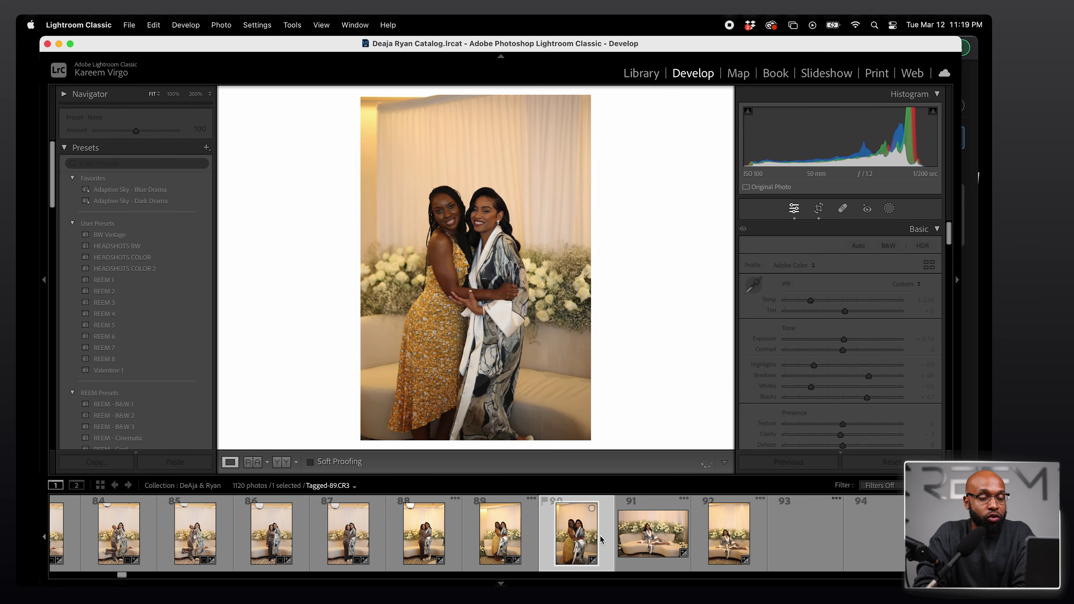
pyautogui.press('Right')
pyautogui.press('Right')
pyautogui.press('Right')
pyautogui.press('Right')
pyautogui.press('Right')
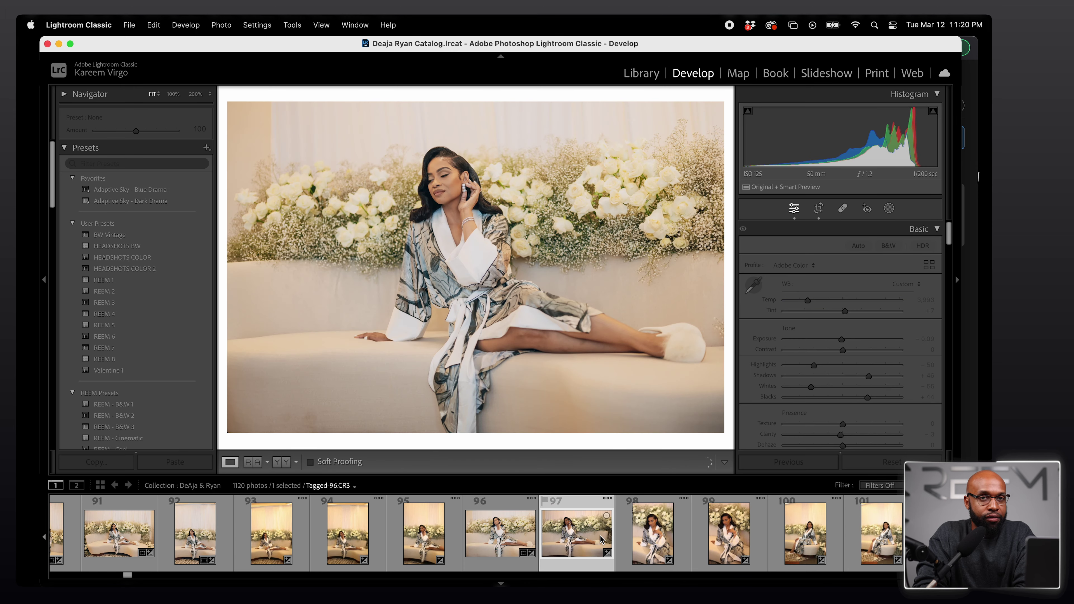
pyautogui.press('Right')
pyautogui.press('Right')
pyautogui.press('Right')
pyautogui.press('Right')
pyautogui.press('Right')
pyautogui.press('Right')
pyautogui.press('Right')
pyautogui.press('Right')
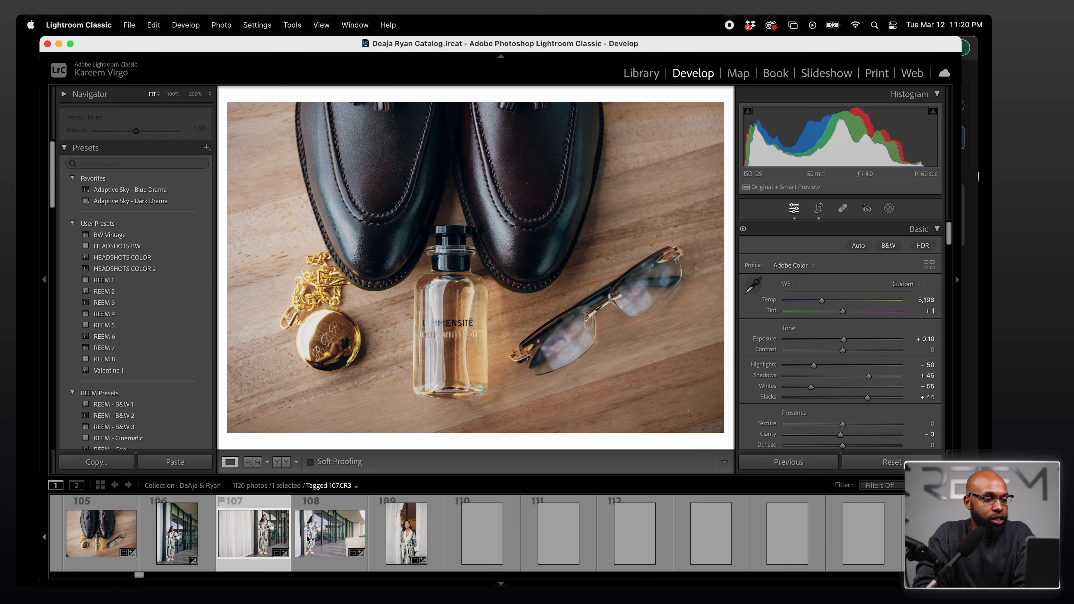
# Step: Review the balcony, curtain, garden and sunglasses portraits through to Tagged-141
pyautogui.click(310, 541)
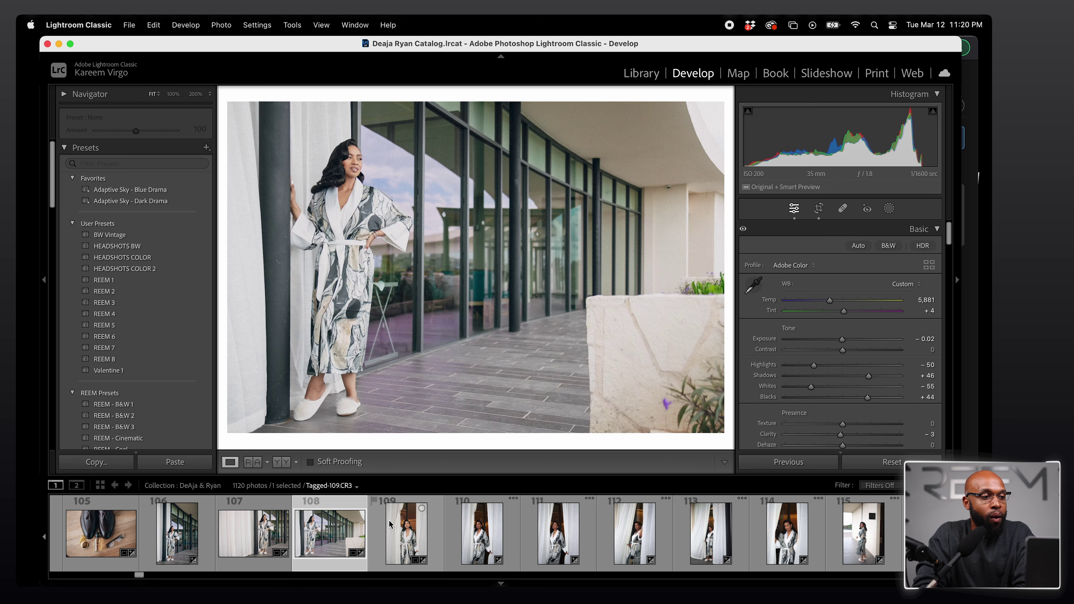
pyautogui.click(389, 525)
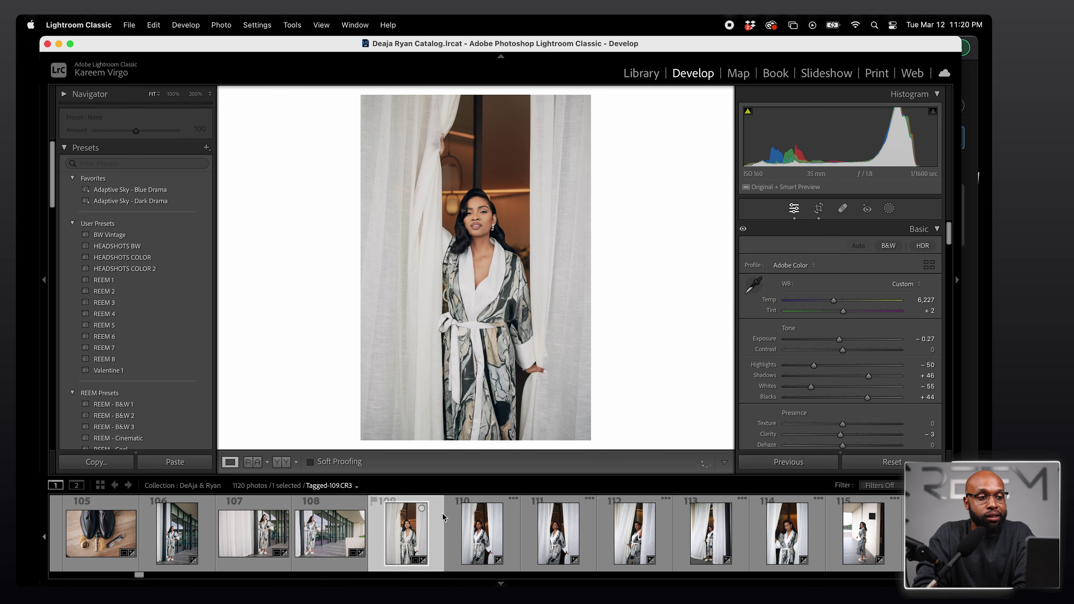
pyautogui.press('Right')
pyautogui.press('Right')
pyautogui.press('Right')
pyautogui.press('Right')
pyautogui.press('Right')
pyautogui.press('Right')
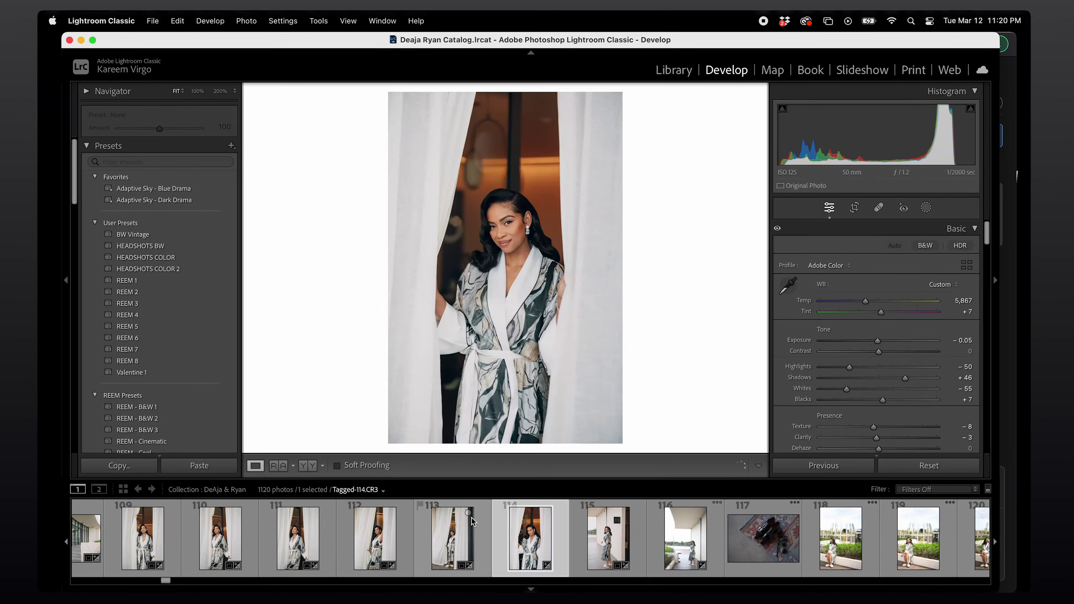
pyautogui.press('Right')
pyautogui.press('Right')
pyautogui.press('Right')
pyautogui.press('Right')
pyautogui.press('Right')
pyautogui.press('Right')
pyautogui.press('Right')
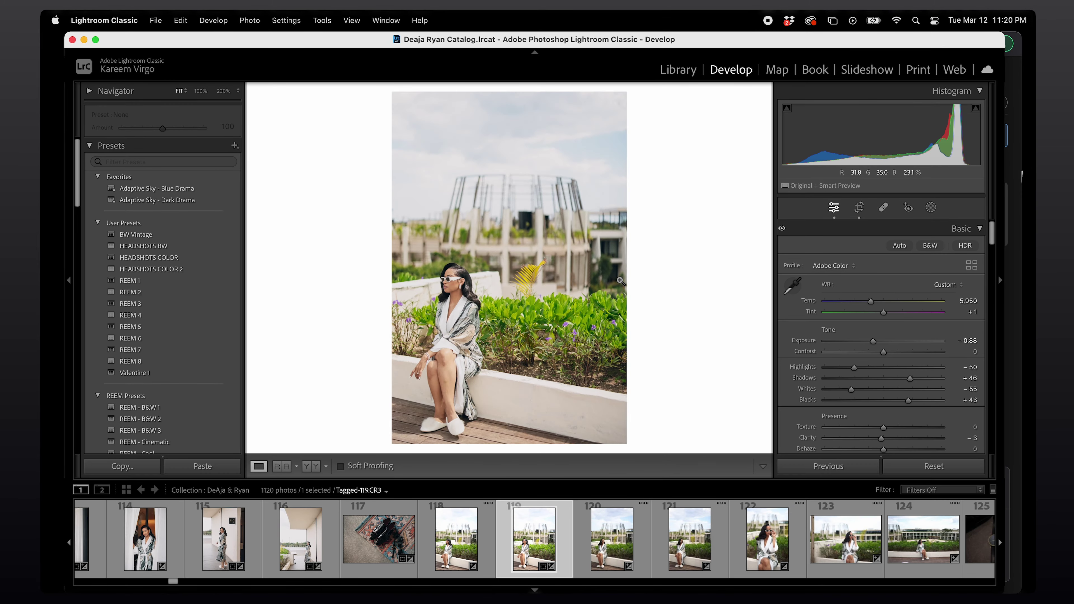
pyautogui.press('Right')
pyautogui.press('Right')
pyautogui.press('Right')
pyautogui.press('Right')
pyautogui.press('Right')
pyautogui.press('Right')
pyautogui.press('Right')
pyautogui.press('Right')
pyautogui.press('Right')
pyautogui.press('Right')
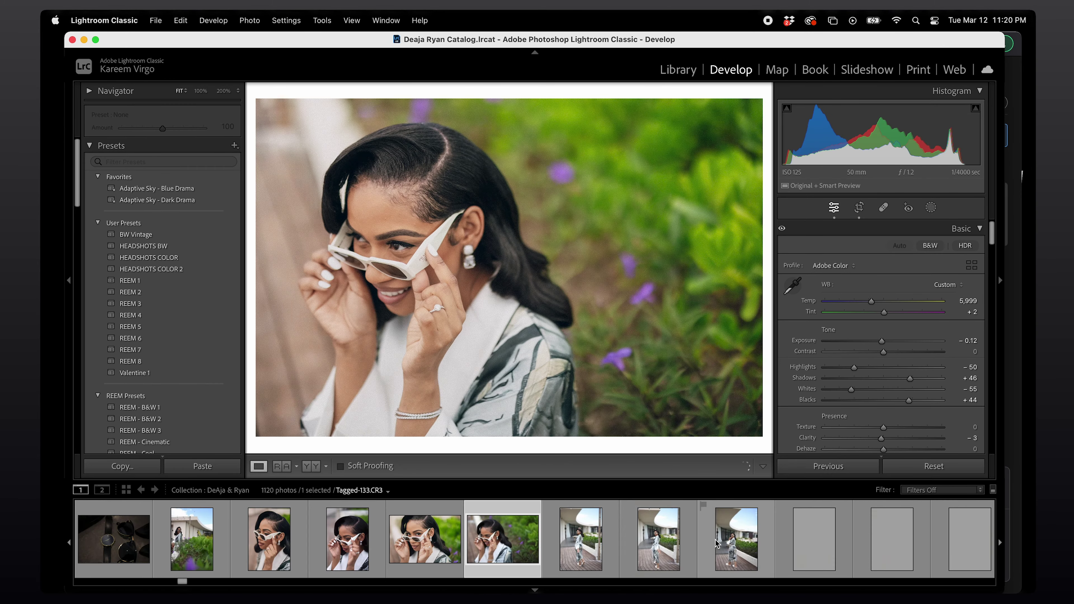
pyautogui.press('Right')
pyautogui.press('Right')
pyautogui.press('Right')
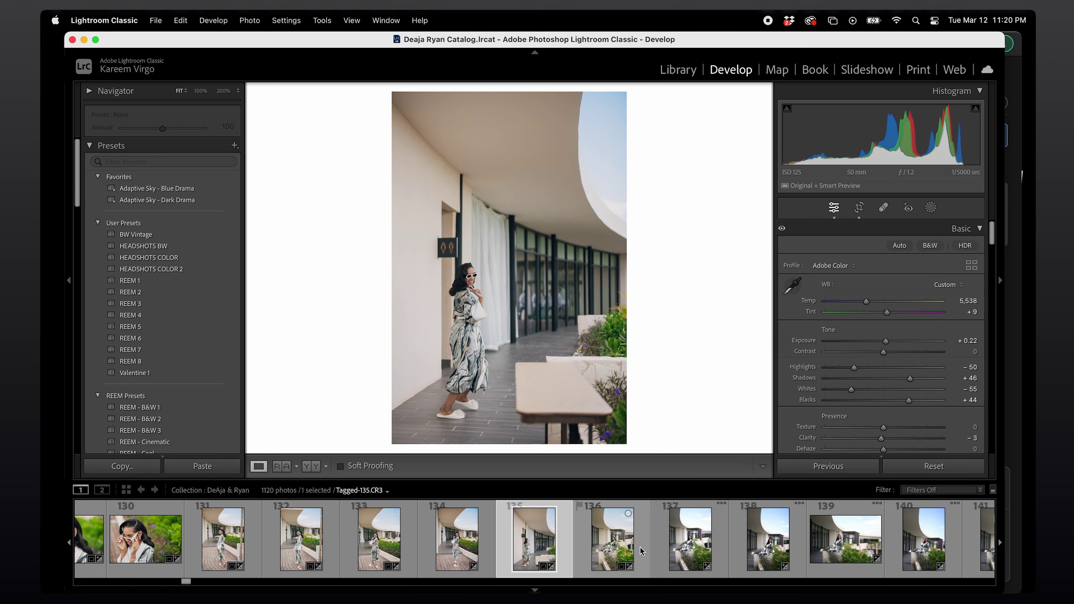
pyautogui.press('Right')
pyautogui.press('Right')
pyautogui.press('Right')
pyautogui.press('Right')
pyautogui.press('Right')
pyautogui.press('Right')
pyautogui.press('Right')
pyautogui.press('Right')
pyautogui.press('Right')
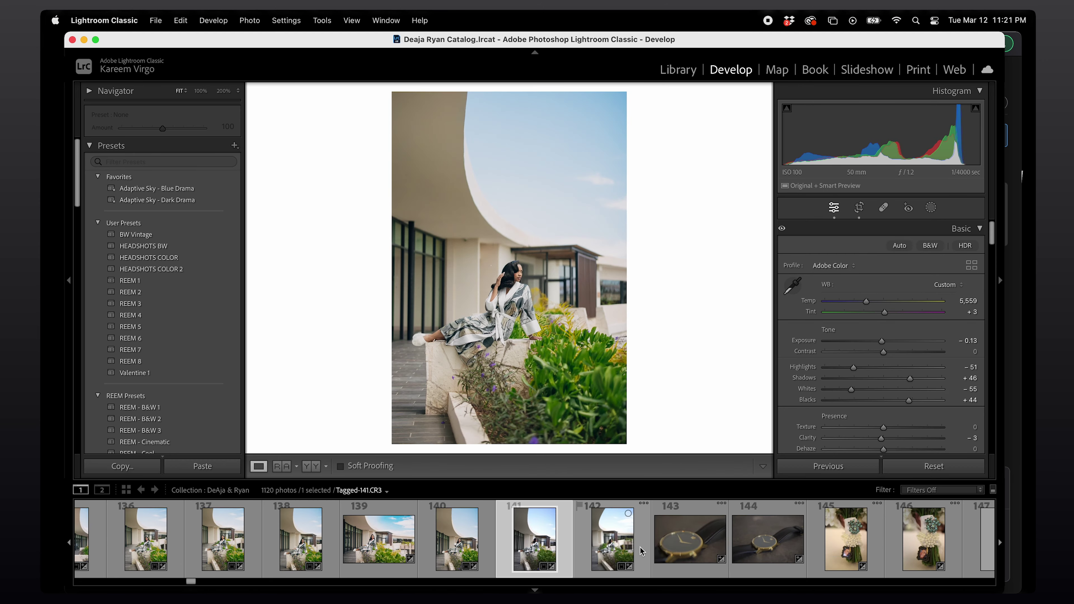
# Step: Step through the toast photos Tagged-153 to Tagged-171, the bridal group Tagged-182 and tulips
pyautogui.press('Right')
pyautogui.press('Left')
pyautogui.press('Left')
pyautogui.press('Right')
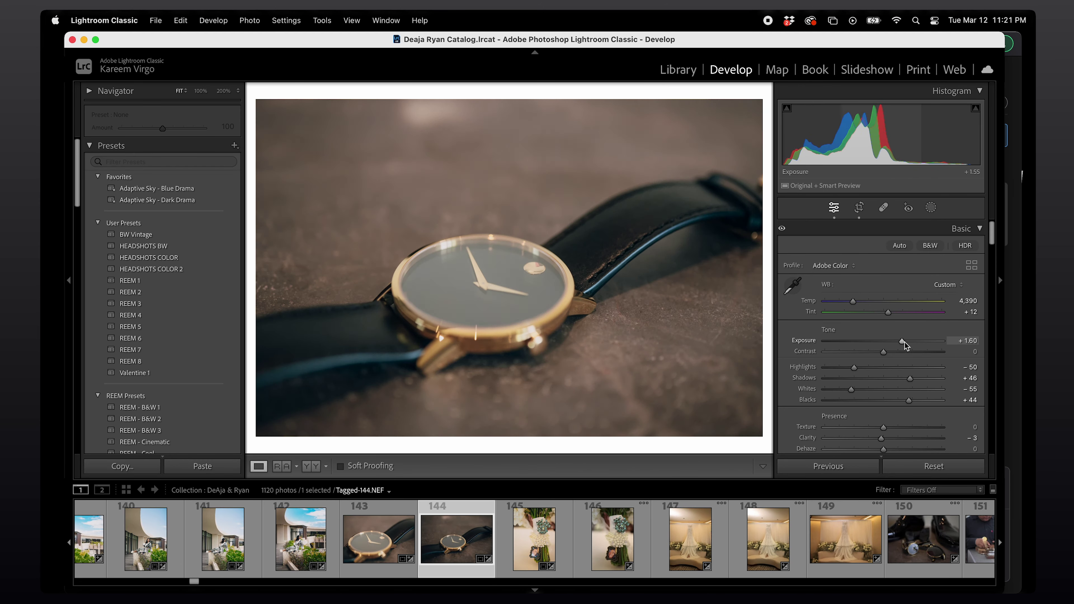
pyautogui.press('Right')
pyautogui.press('Right')
pyautogui.press('Right')
pyautogui.press('Right')
pyautogui.press('Right')
pyautogui.press('Right')
pyautogui.press('Right')
pyautogui.press('Right')
pyautogui.press('Right')
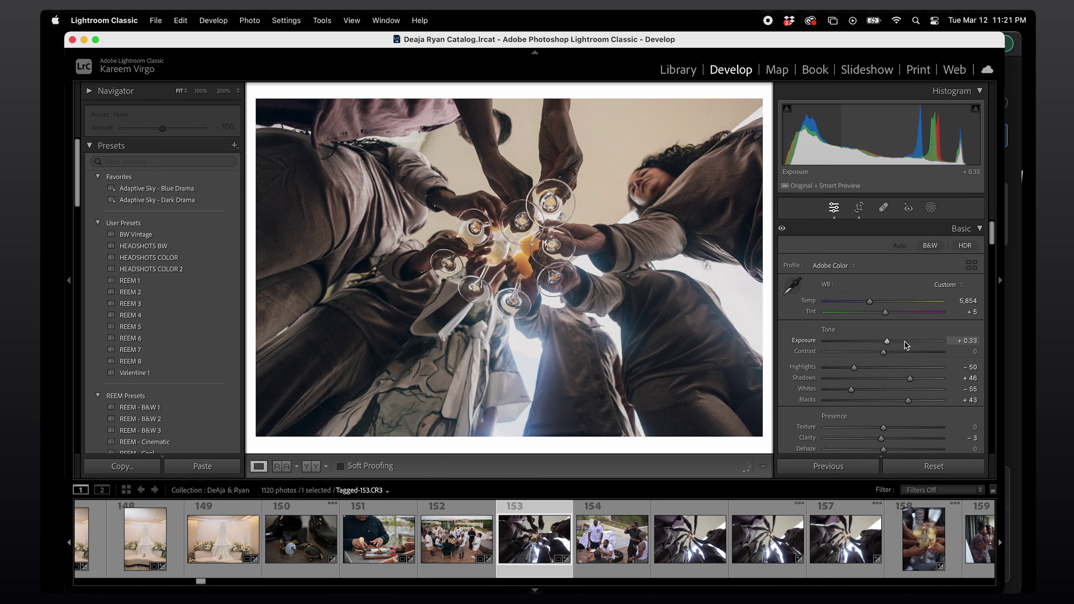
pyautogui.press('Right')
pyautogui.press('Right')
pyautogui.press('Right')
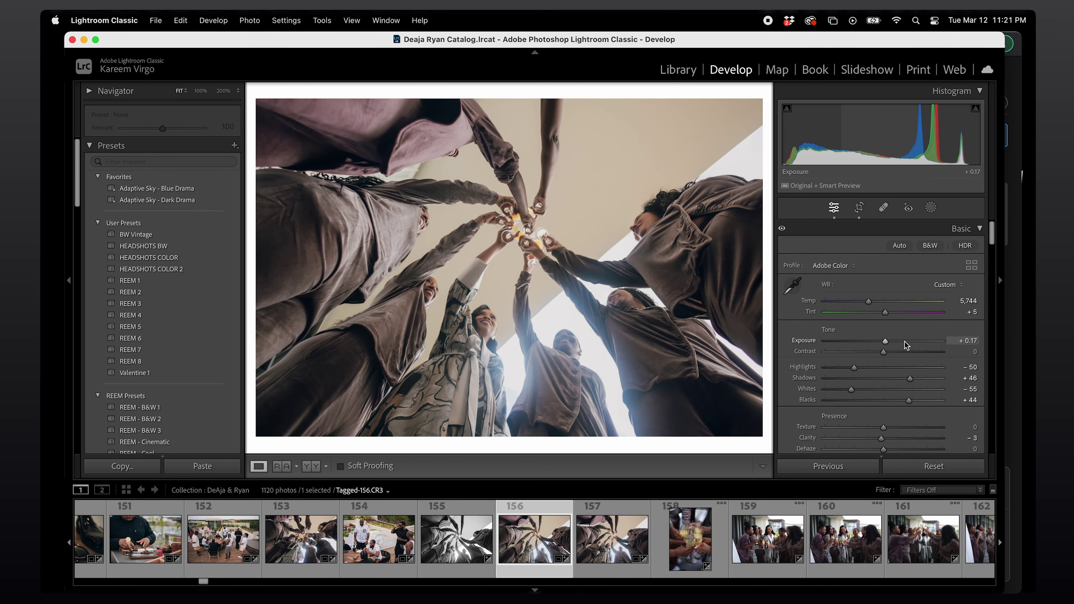
pyautogui.press('Right')
pyautogui.press('Right')
pyautogui.press('Right')
pyautogui.press('Right')
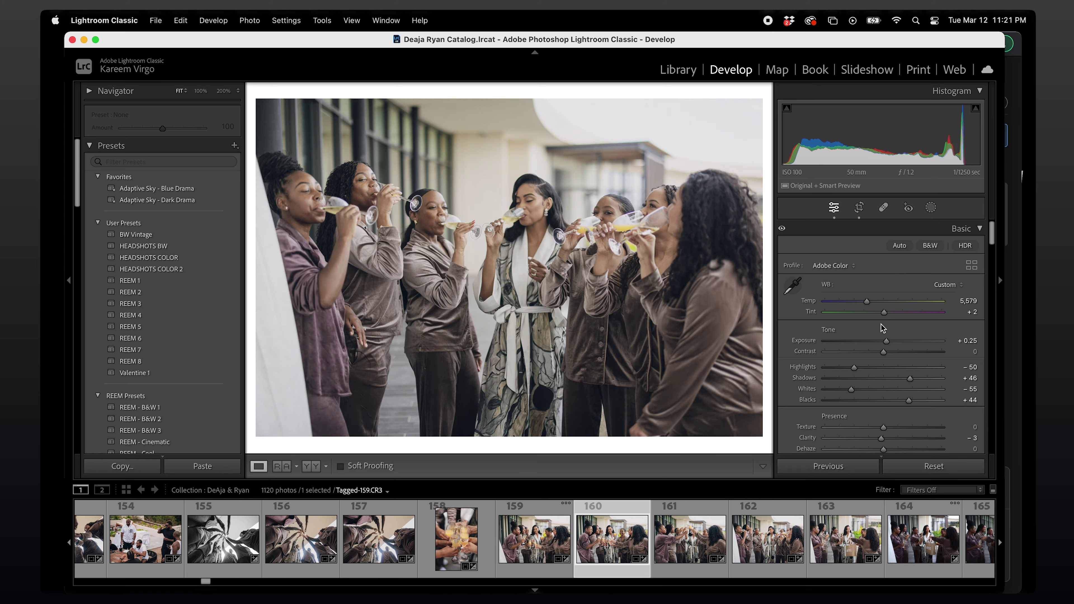
pyautogui.press('Right')
pyautogui.press('Right')
pyautogui.press('Right')
pyautogui.press('Right')
pyautogui.press('Right')
pyautogui.press('Right')
pyautogui.press('Right')
pyautogui.press('Right')
pyautogui.press('Right')
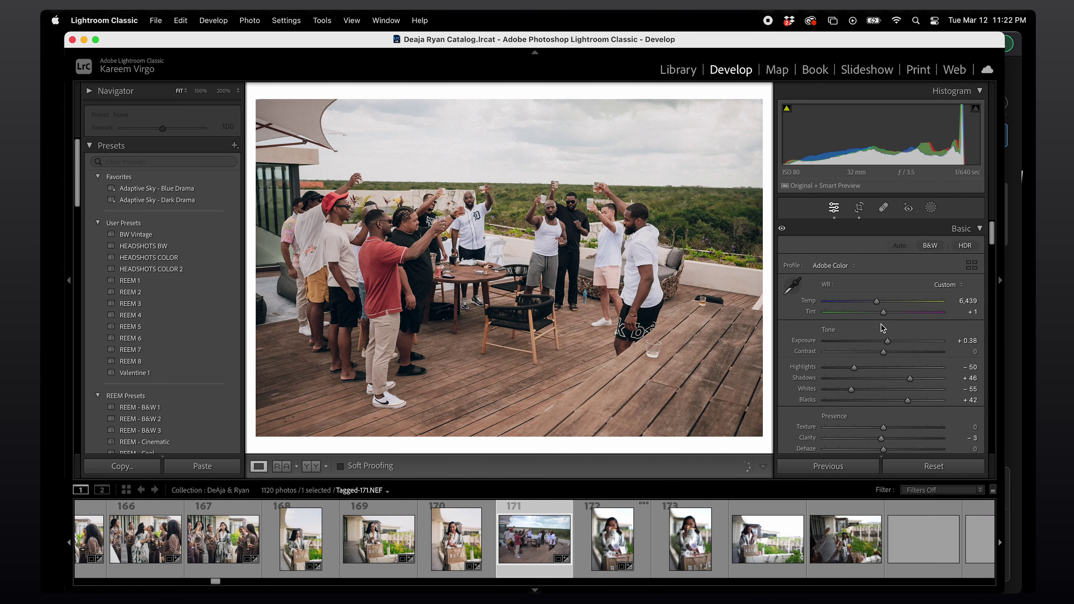
pyautogui.press('Right')
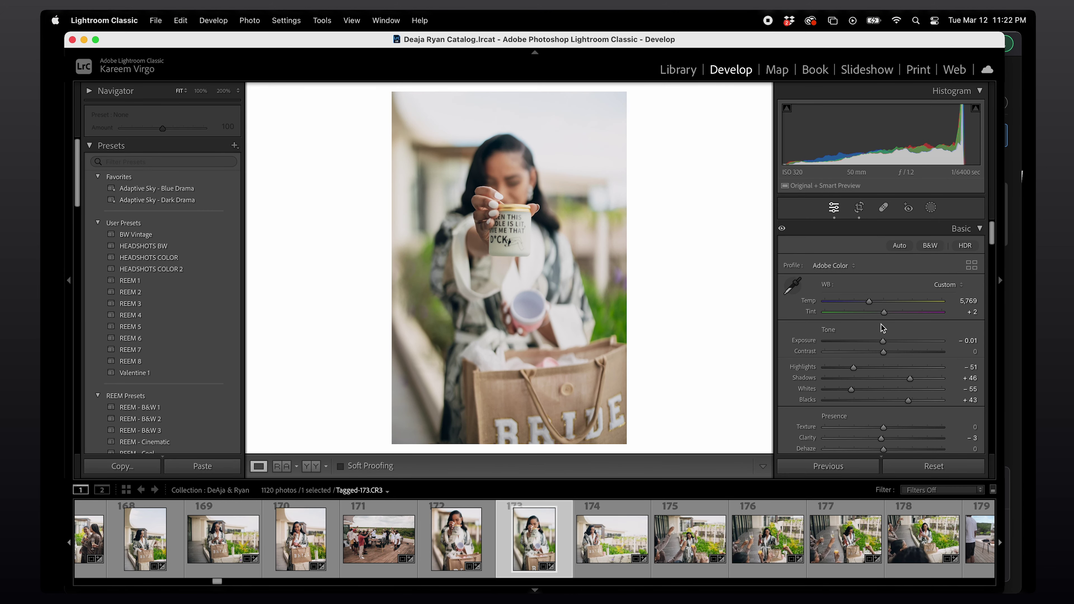
pyautogui.press('Right')
pyautogui.press('Right')
pyautogui.press('Right')
pyautogui.press('Right')
pyautogui.press('Right')
pyautogui.press('Right')
pyautogui.press('Right')
pyautogui.press('Right')
pyautogui.press('Right')
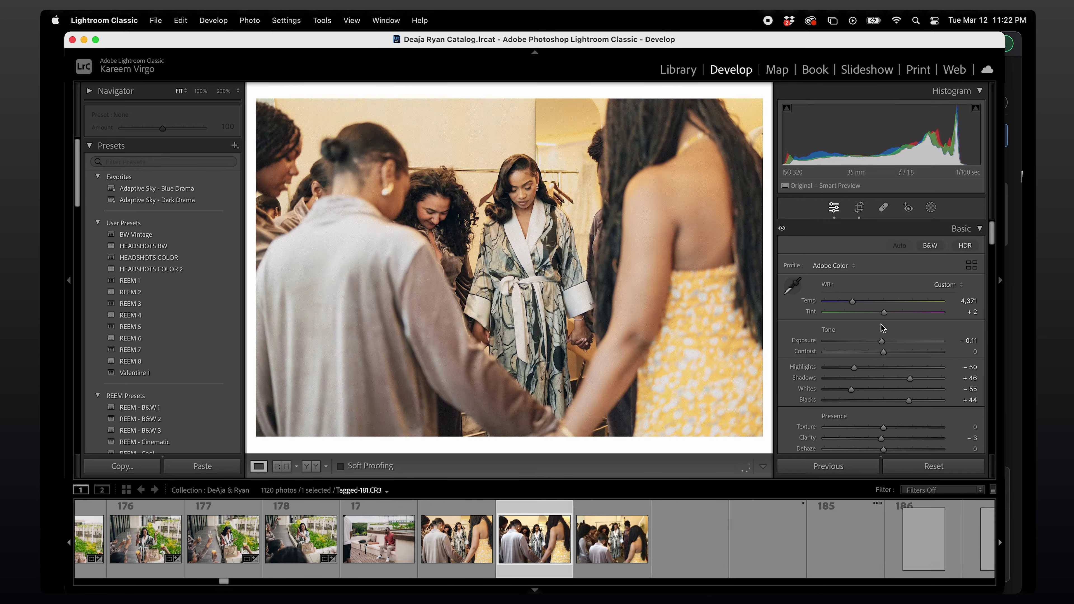
pyautogui.press('Right')
pyautogui.press('Right')
pyautogui.press('Right')
pyautogui.press('Right')
pyautogui.press('Right')
pyautogui.press('Right')
pyautogui.press('Right')
pyautogui.press('Right')
pyautogui.press('Right')
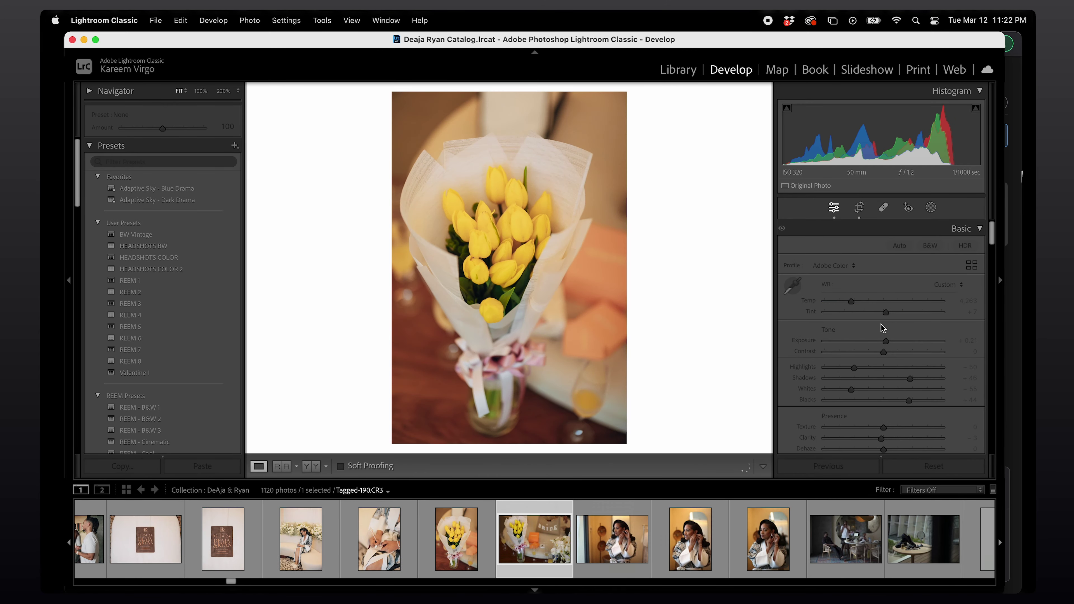
# Step: Brighten the shoes-on-table photo's exposure, then move on to the next bridal portrait
pyautogui.press('Right')
pyautogui.press('Right')
pyautogui.press('Right')
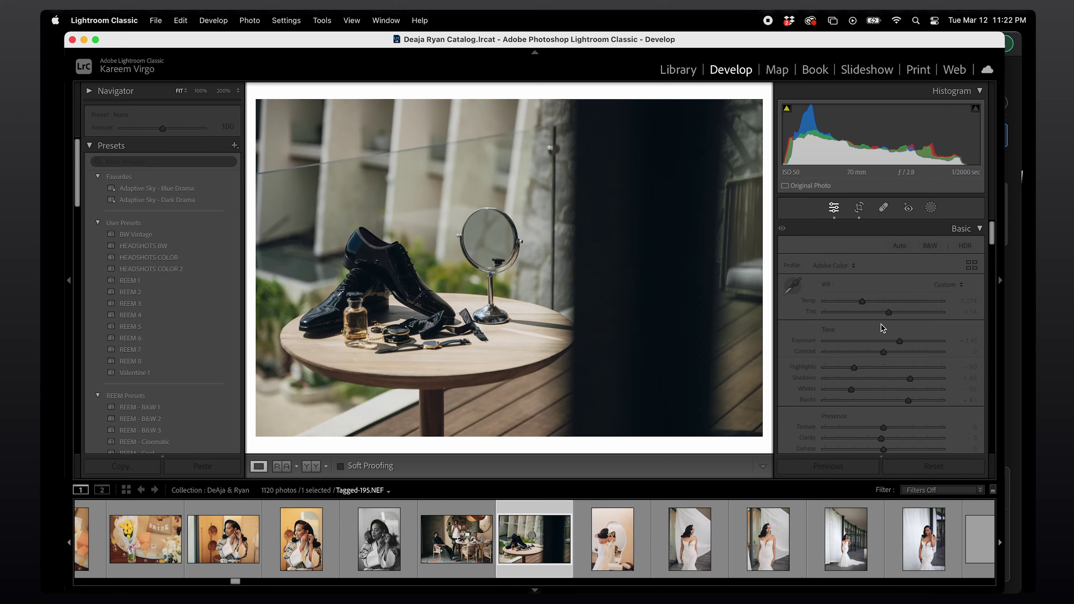
pyautogui.moveTo(884, 341); pyautogui.dragTo(903, 345)
pyautogui.press('Right')
pyautogui.press('Right')
pyautogui.press('Right')
pyautogui.press('Right')
pyautogui.press('Right')
pyautogui.press('Right')
pyautogui.press('Right')
pyautogui.press('Right')
pyautogui.press('Right')
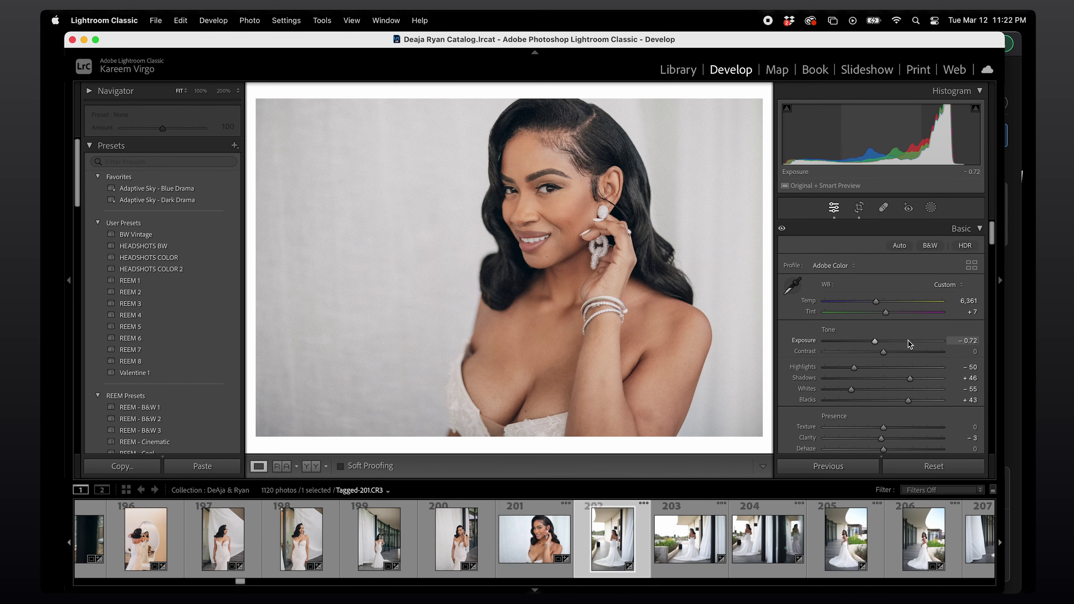
pyautogui.press('Right')
pyautogui.press('Right')
pyautogui.press('Right')
pyautogui.press('Right')
pyautogui.press('Right')
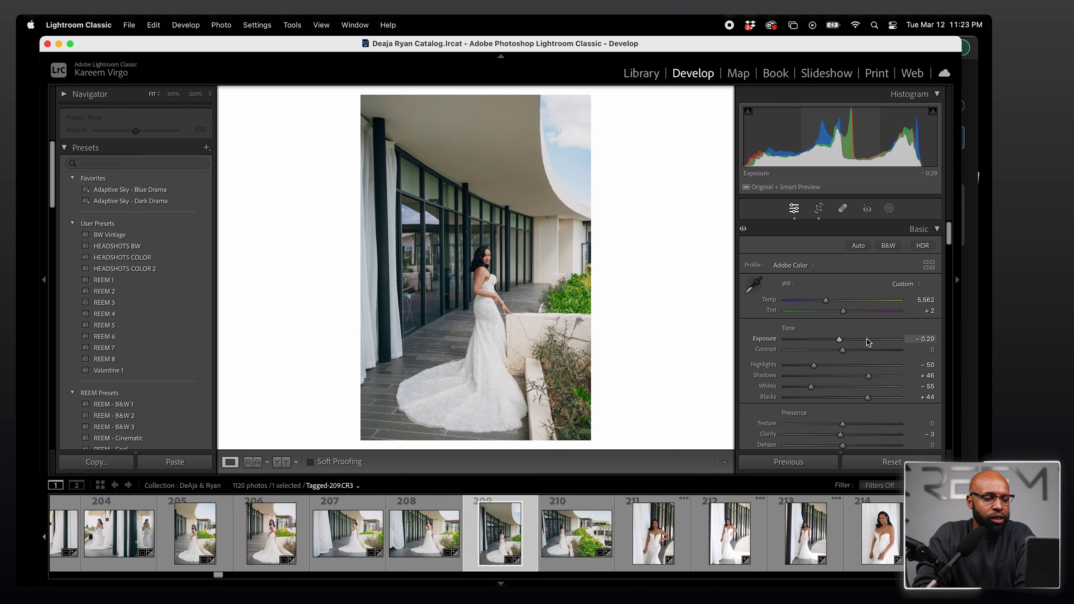
pyautogui.press('Right')
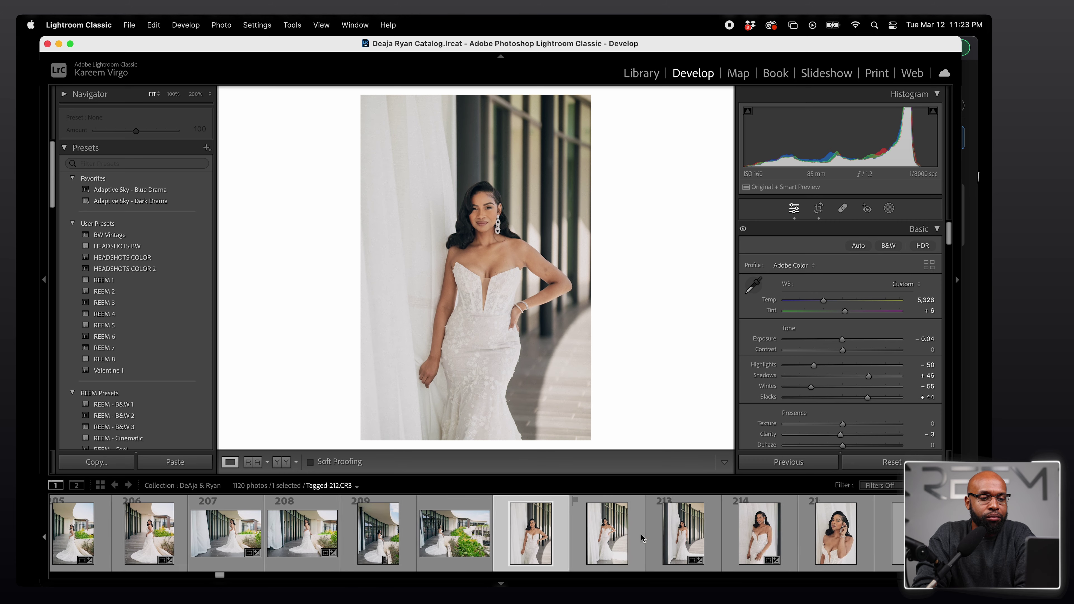
# Step: Compare before/after with Y, then review close-up portraits Tagged-220, Tagged-223 and Tagged-226
pyautogui.press('y')
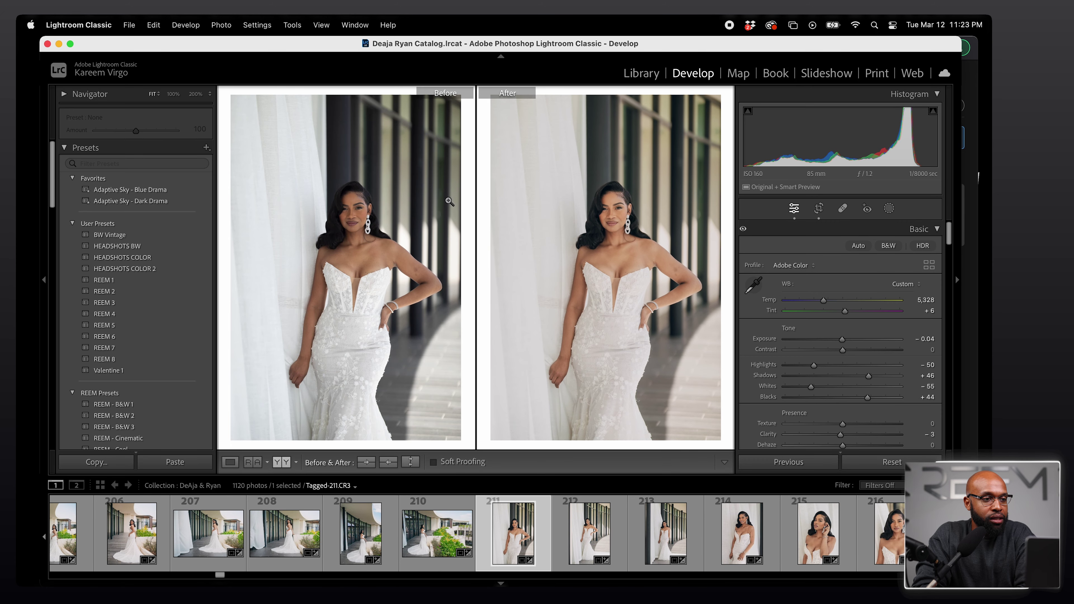
pyautogui.press('y')
pyautogui.scroll(-3, 566, 530)
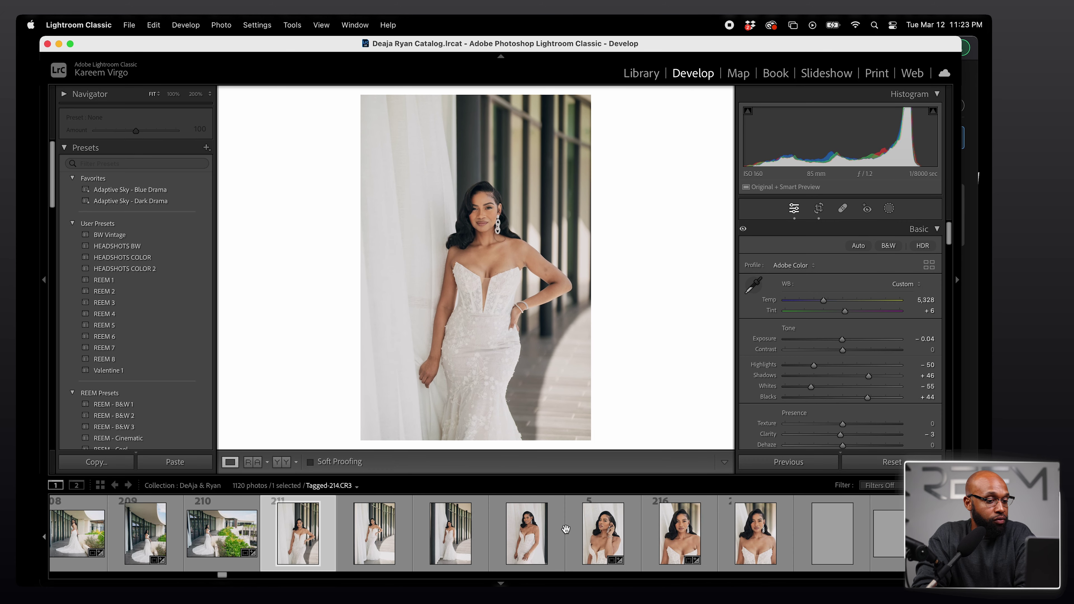
pyautogui.click(651, 534)
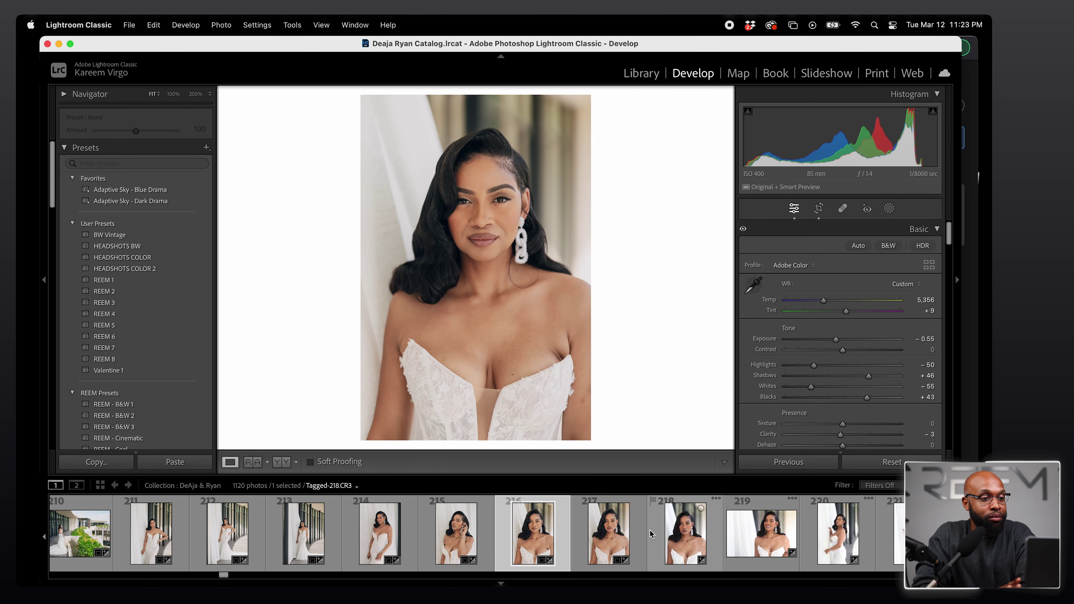
pyautogui.click(651, 534)
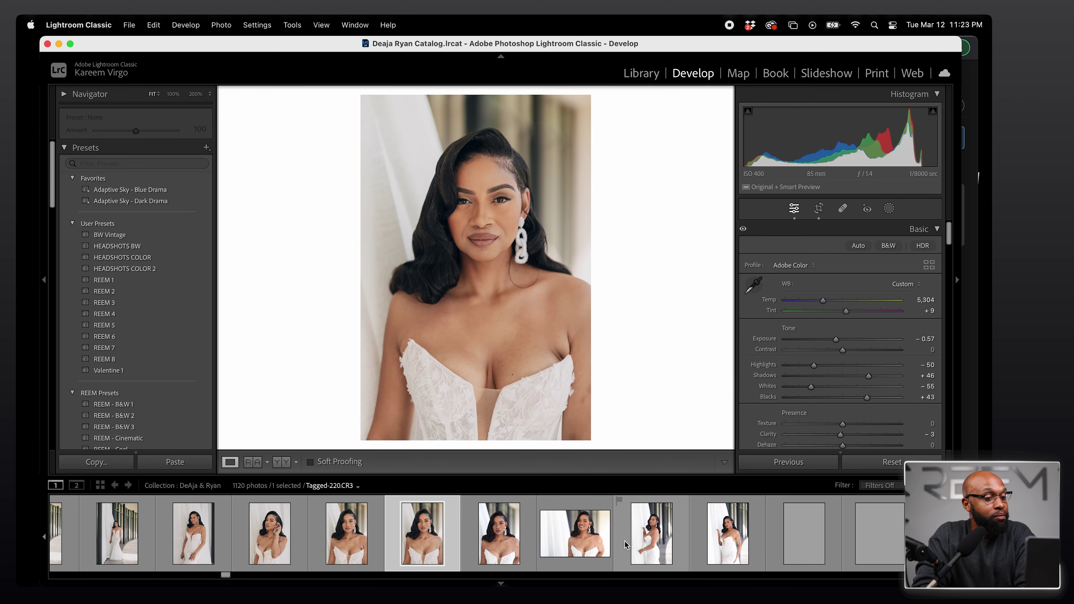
pyautogui.click(628, 544)
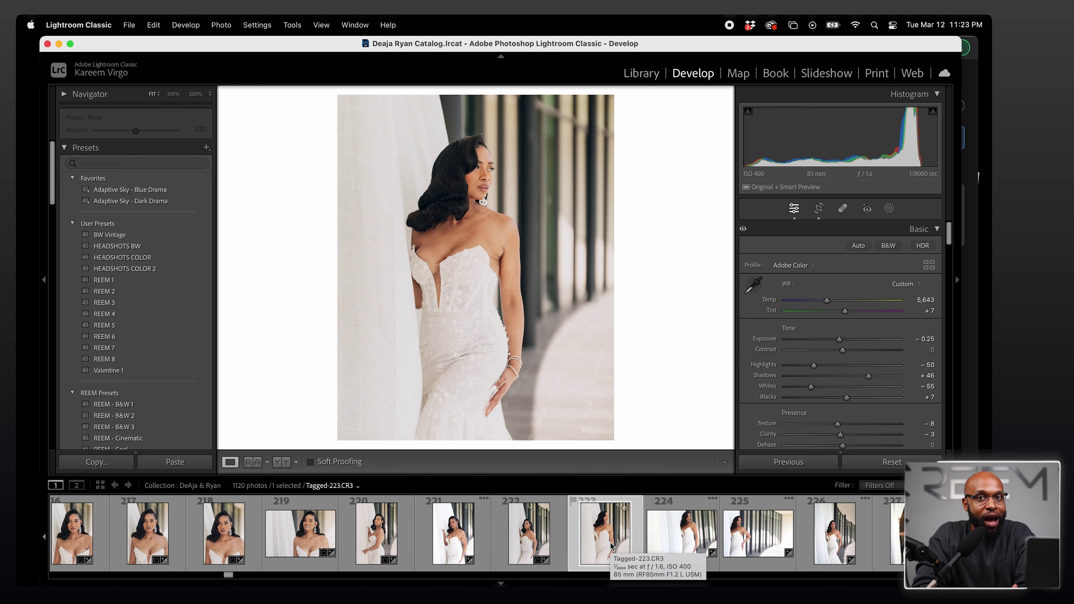
pyautogui.press('Right')
pyautogui.press('Right')
pyautogui.press('Right')
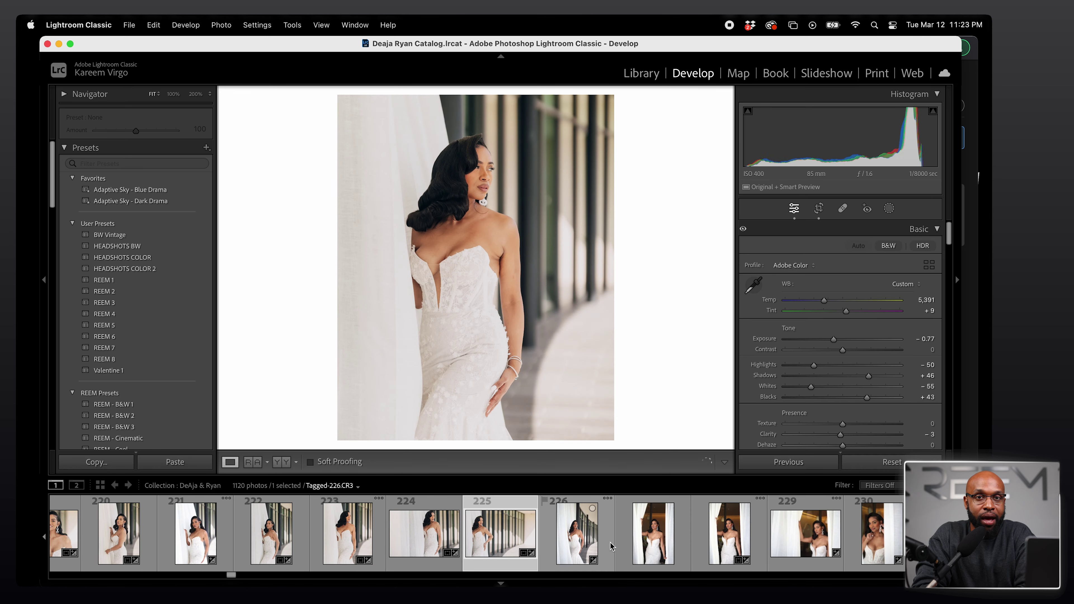
pyautogui.press('Right')
pyautogui.press('Right')
pyautogui.press('Right')
pyautogui.press('Right')
pyautogui.press('Right')
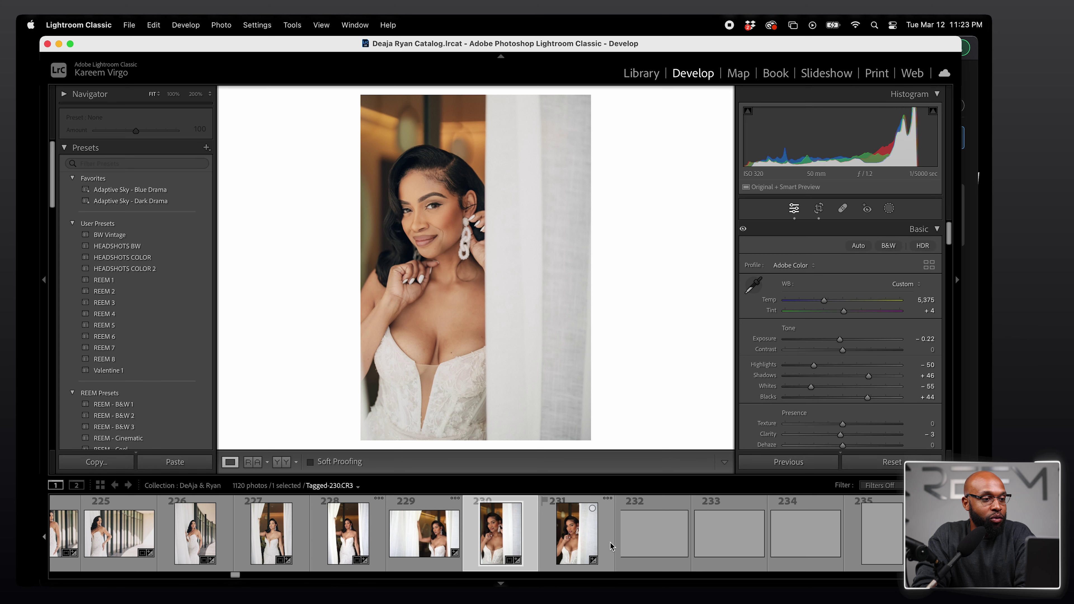
# Step: Compare the curtain close-up and Tagged-232 side by side, then jump to Tagged-239 and photo 240
pyautogui.click(256, 462)
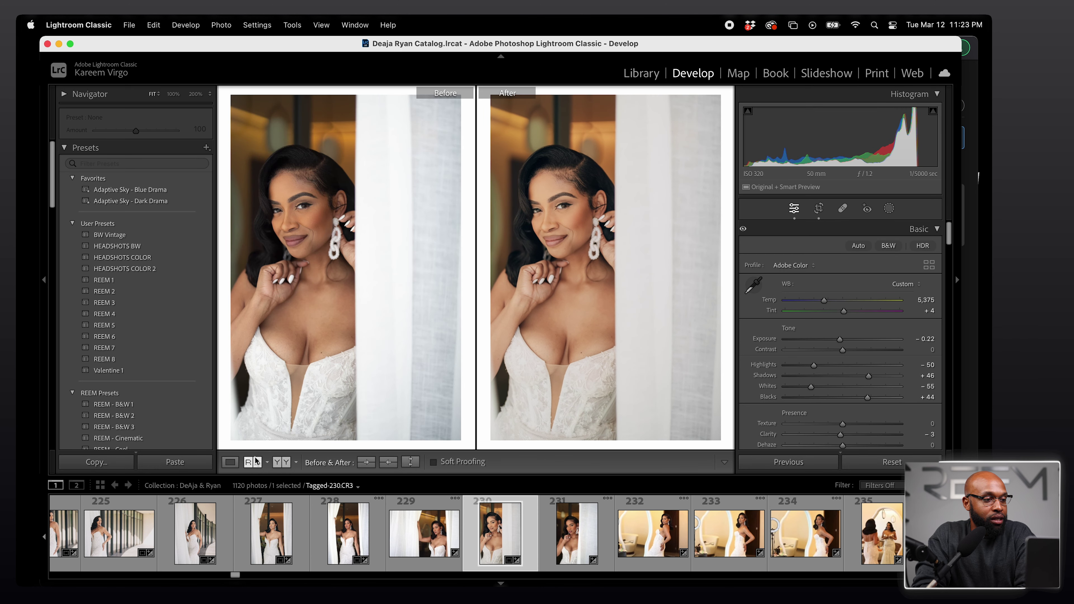
pyautogui.press('Right')
pyautogui.press('Right')
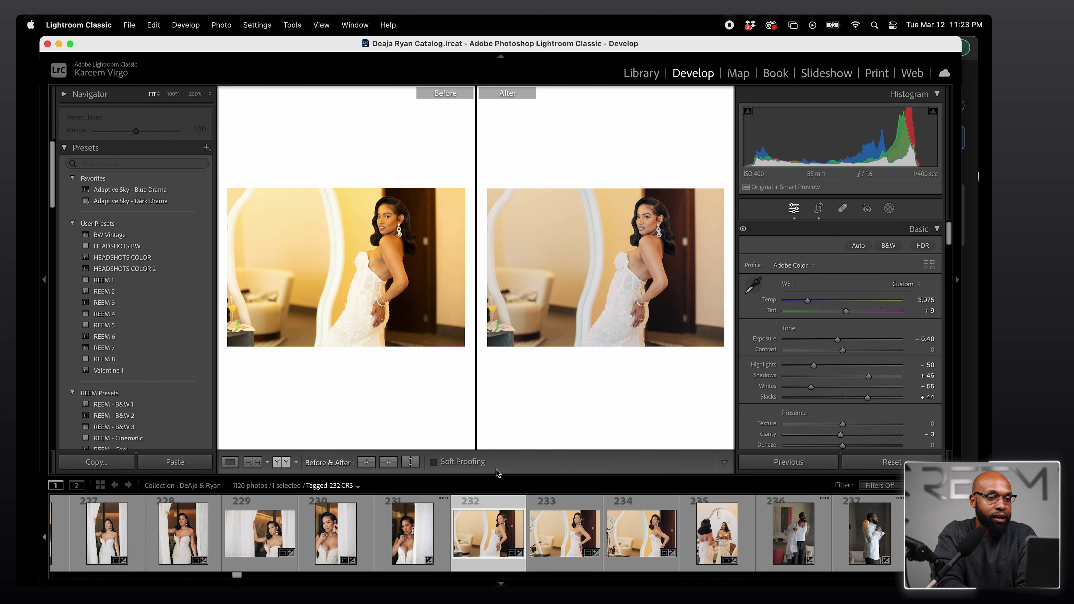
pyautogui.press('y')
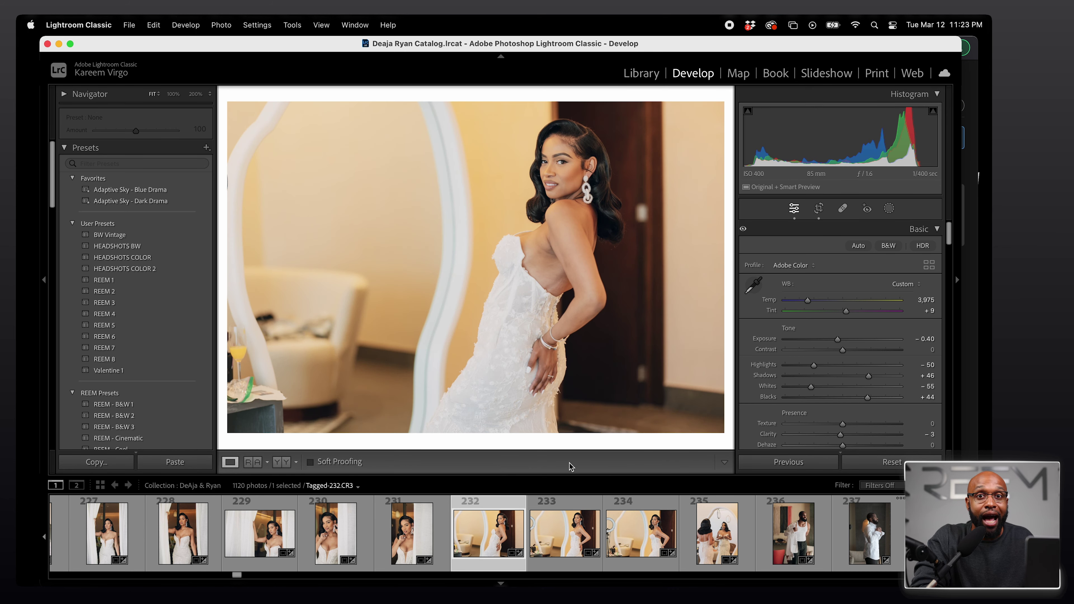
pyautogui.click(646, 539)
pyautogui.click(707, 544)
pyautogui.scroll(-5, 708, 546)
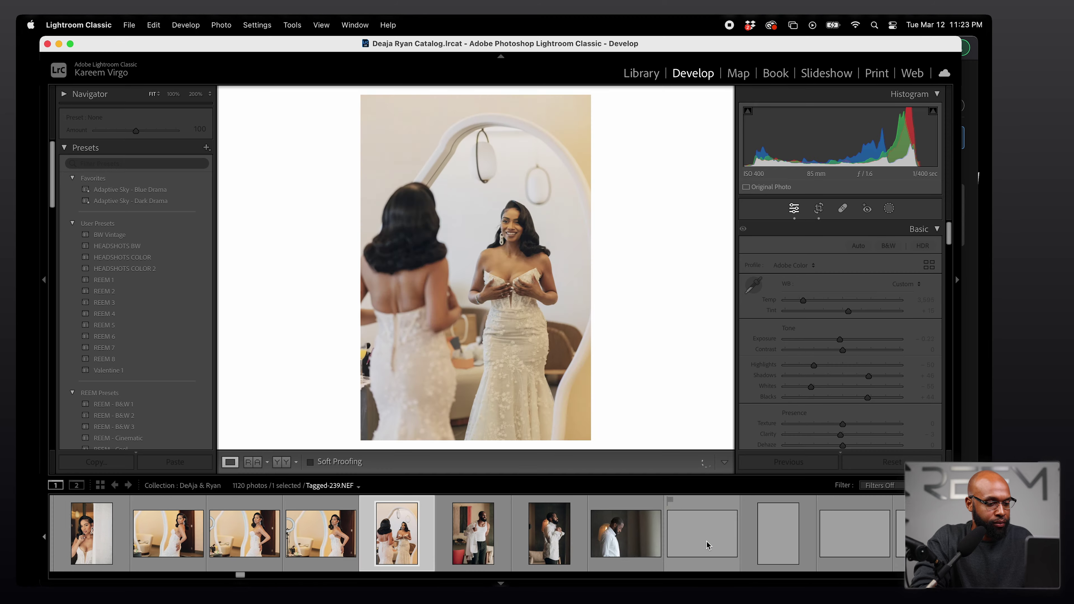
pyautogui.click(707, 545)
# Step: Step through the groom's getting-ready photos and the bride's portraits to the aisle shots
pyautogui.press('Right')
pyautogui.press('Right')
pyautogui.press('Right')
pyautogui.press('Right')
pyautogui.press('Right')
pyautogui.press('Right')
pyautogui.press('Right')
pyautogui.press('Right')
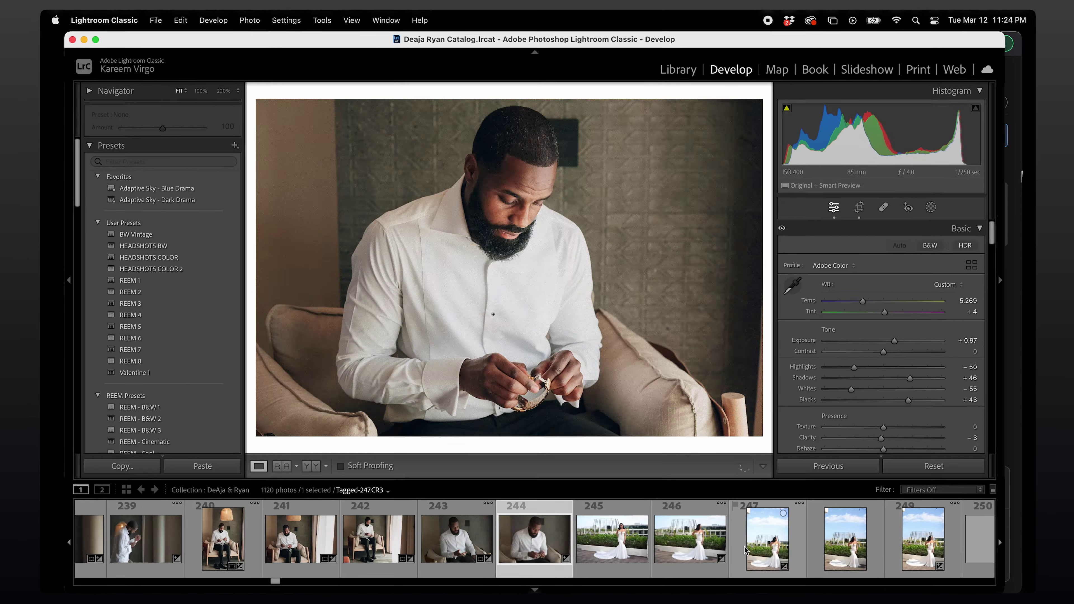
pyautogui.press('Left')
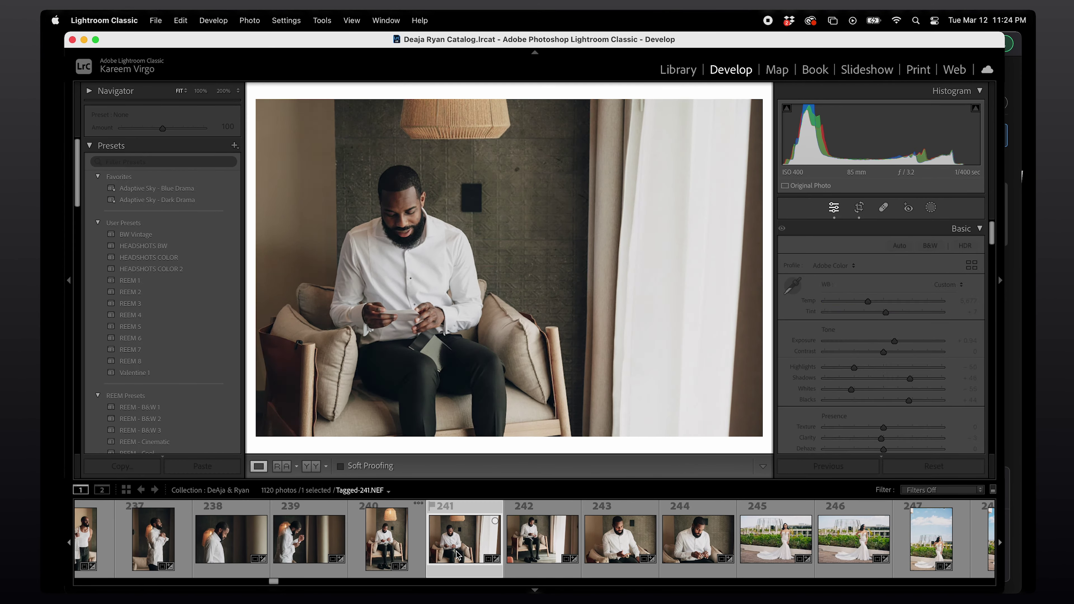
pyautogui.press('Right')
pyautogui.press('Right')
pyautogui.press('Right')
pyautogui.press('Right')
pyautogui.press('Right')
pyautogui.press('Right')
pyautogui.press('Right')
pyautogui.press('Right')
pyautogui.press('Right')
pyautogui.press('Right')
pyautogui.press('Right')
pyautogui.press('Right')
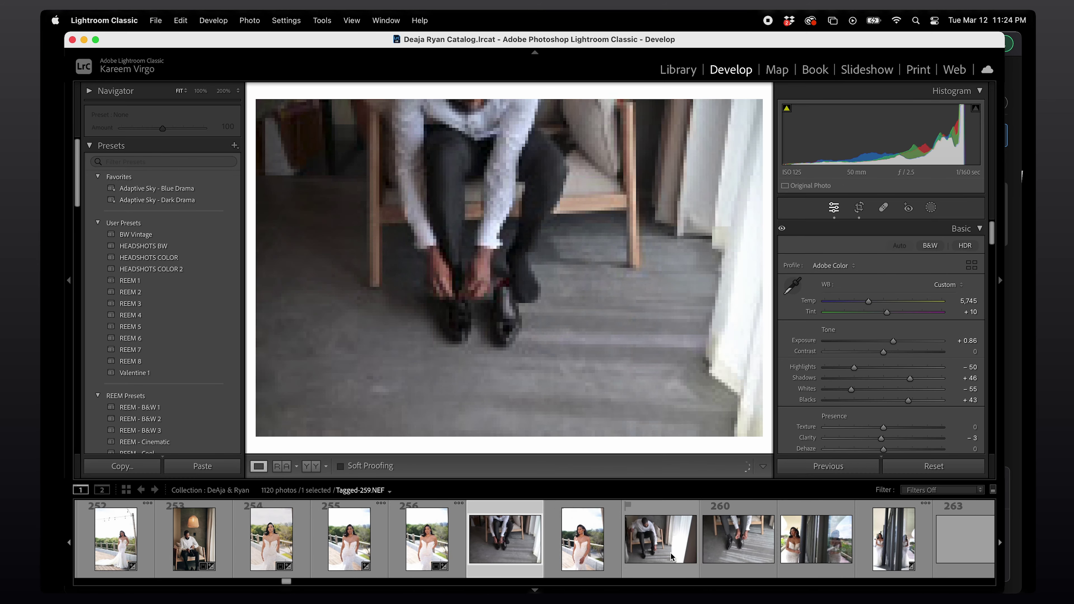
pyautogui.press('Right')
pyautogui.press('Right')
pyautogui.press('Right')
pyautogui.press('Right')
pyautogui.press('Right')
pyautogui.press('Right')
pyautogui.press('Right')
pyautogui.press('Right')
pyautogui.press('Right')
pyautogui.press('Right')
pyautogui.press('Right')
pyautogui.press('Right')
pyautogui.press('Right')
pyautogui.press('Right')
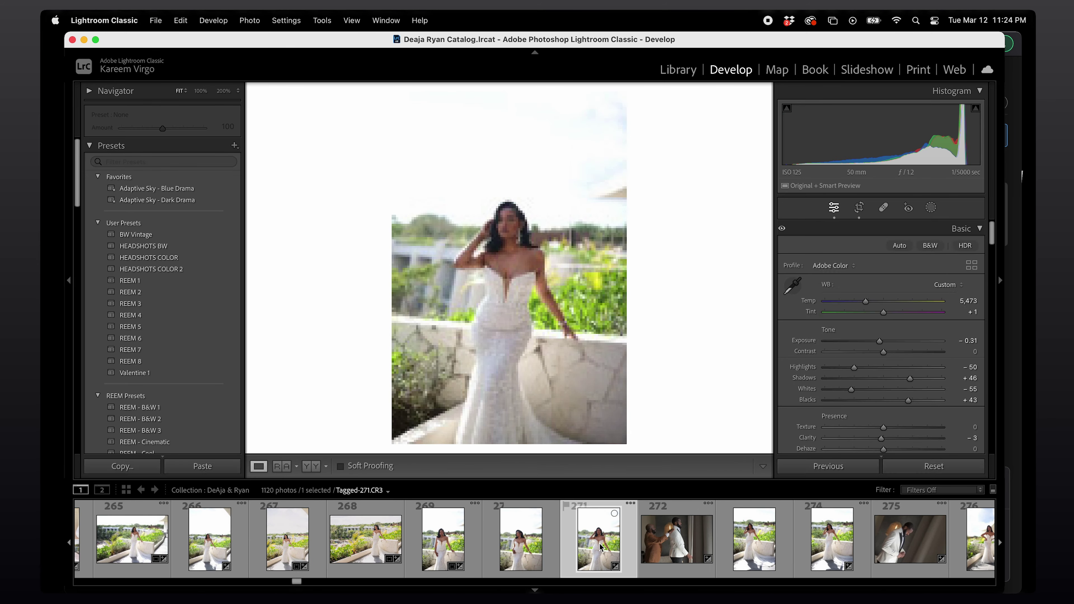
pyautogui.press('Right')
pyautogui.press('Right')
pyautogui.press('Right')
pyautogui.press('Right')
pyautogui.press('Right')
pyautogui.scroll(-5, 161, 559)
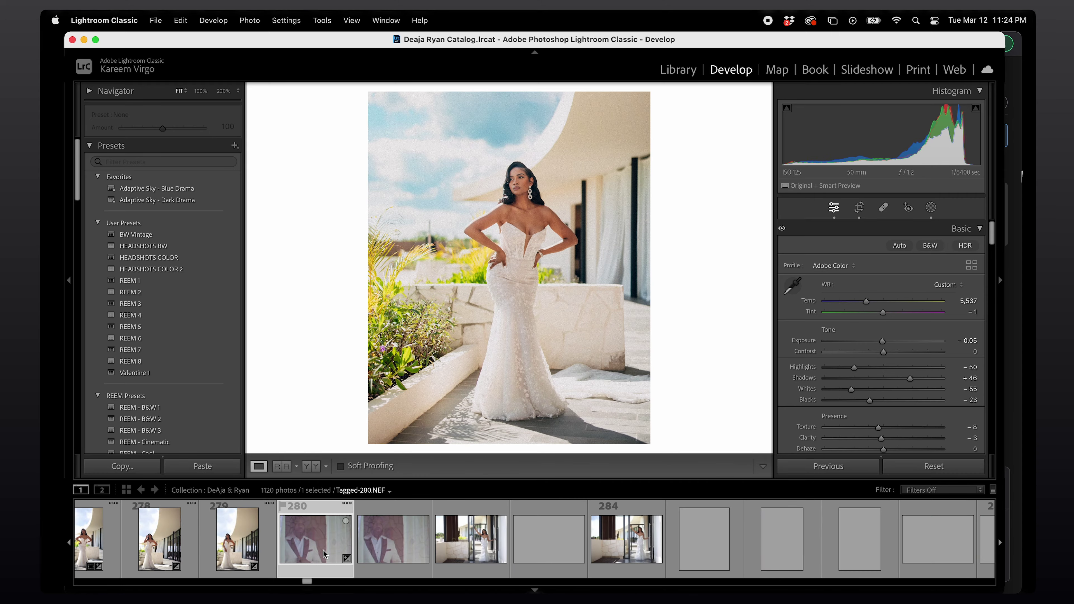
pyautogui.press('Right')
pyautogui.press('Right')
pyautogui.press('Right')
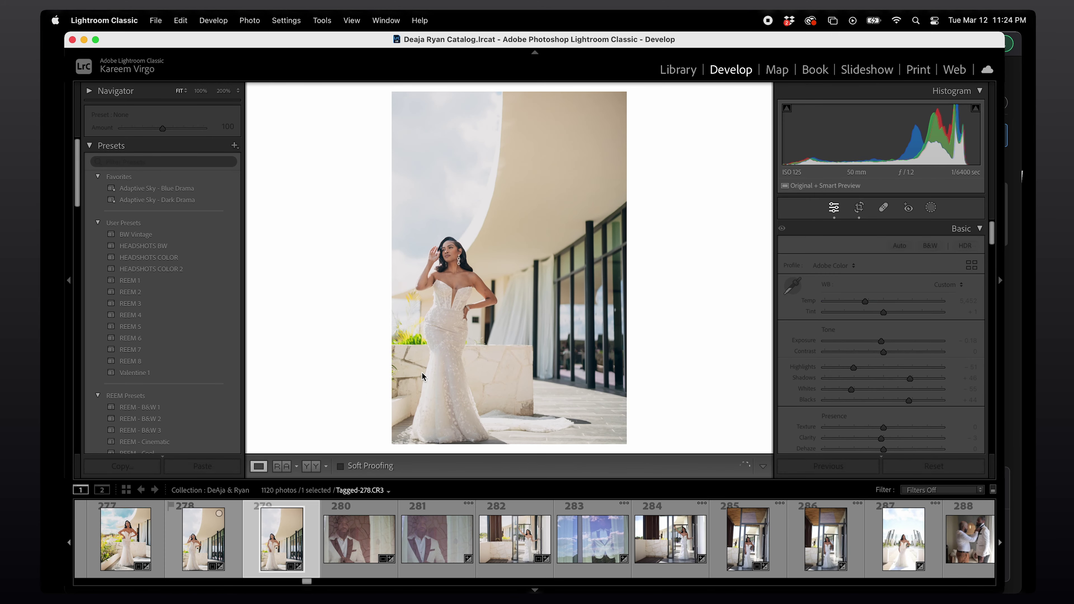
pyautogui.press('Right')
pyautogui.press('Right')
pyautogui.press('Right')
pyautogui.press('Right')
pyautogui.press('Right')
pyautogui.press('Right')
pyautogui.press('Right')
pyautogui.press('Right')
pyautogui.press('Right')
pyautogui.press('Right')
pyautogui.press('Right')
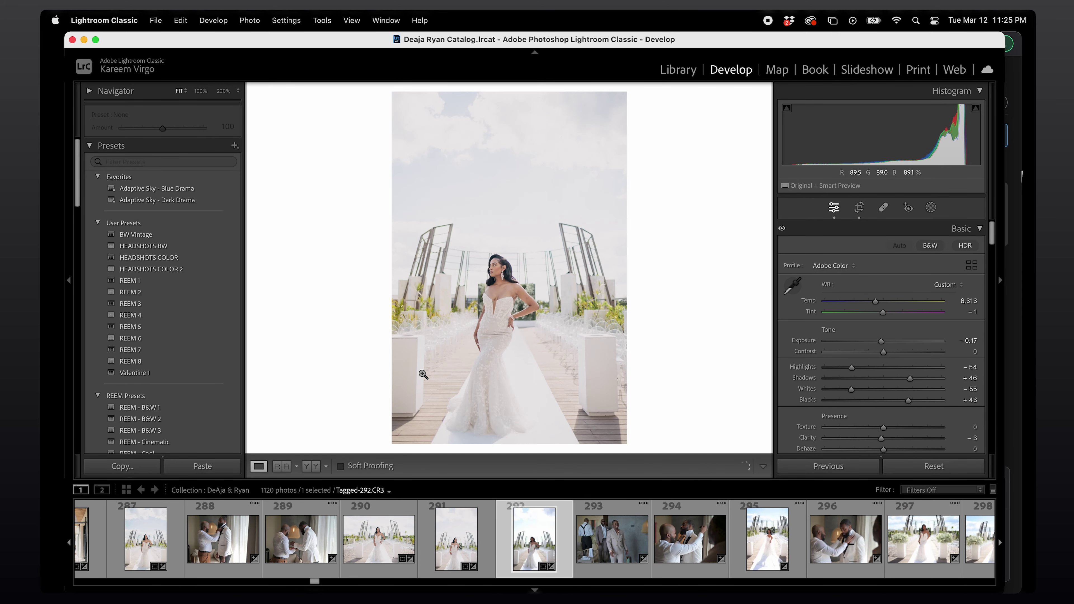
# Step: Open photo 290 of the bride on the aisle and compare it before/after with Y
pyautogui.click(378, 539)
pyautogui.press('y')
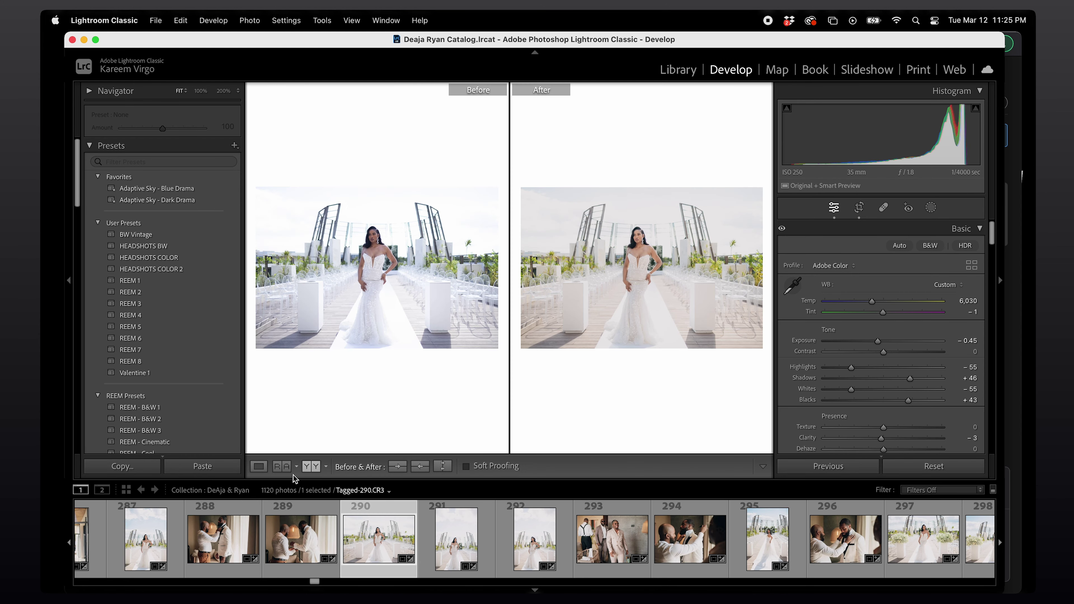
pyautogui.press('y')
pyautogui.scroll(-5, 883, 344)
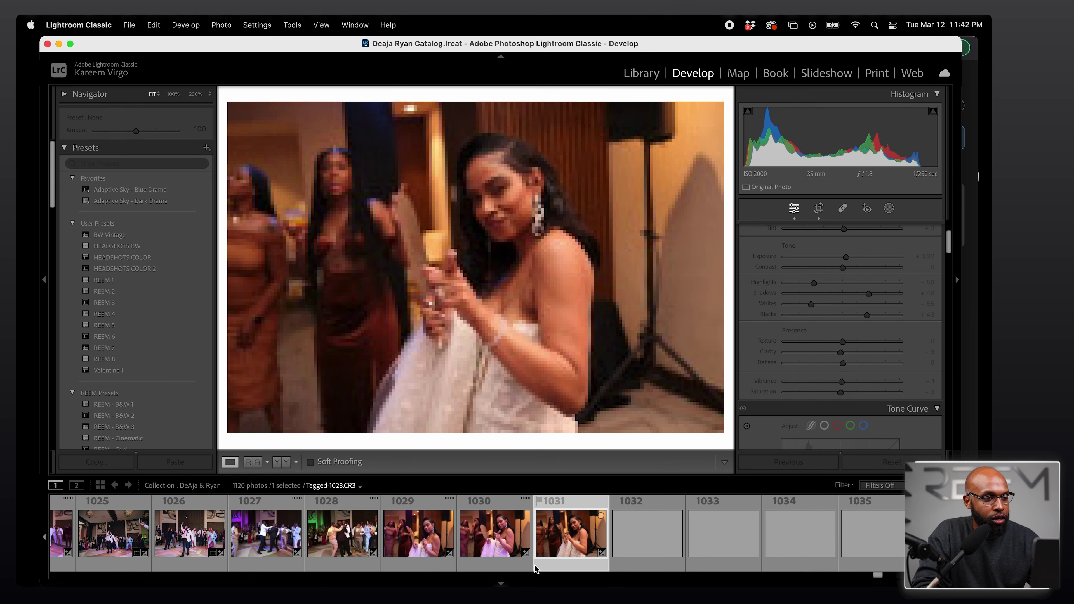
# Step: Review the guest group, dance floor, groomsmen and couple's entrance photos up to Tagged-1080
pyautogui.press('Right')
pyautogui.press('Right')
pyautogui.press('Right')
pyautogui.press('Right')
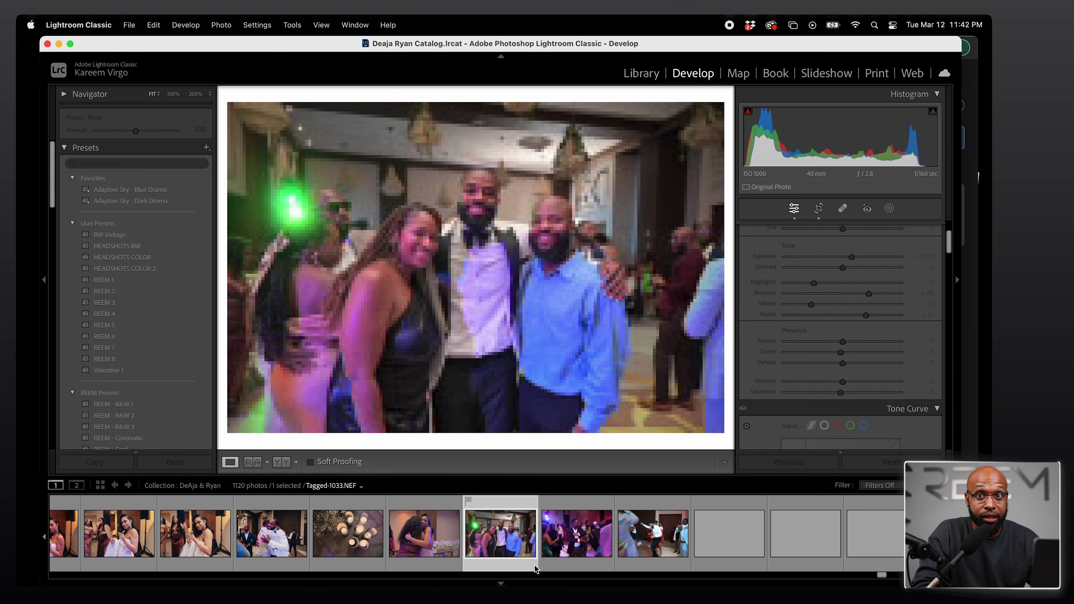
pyautogui.press('Right')
pyautogui.press('Right')
pyautogui.press('Right')
pyautogui.press('Right')
pyautogui.press('Right')
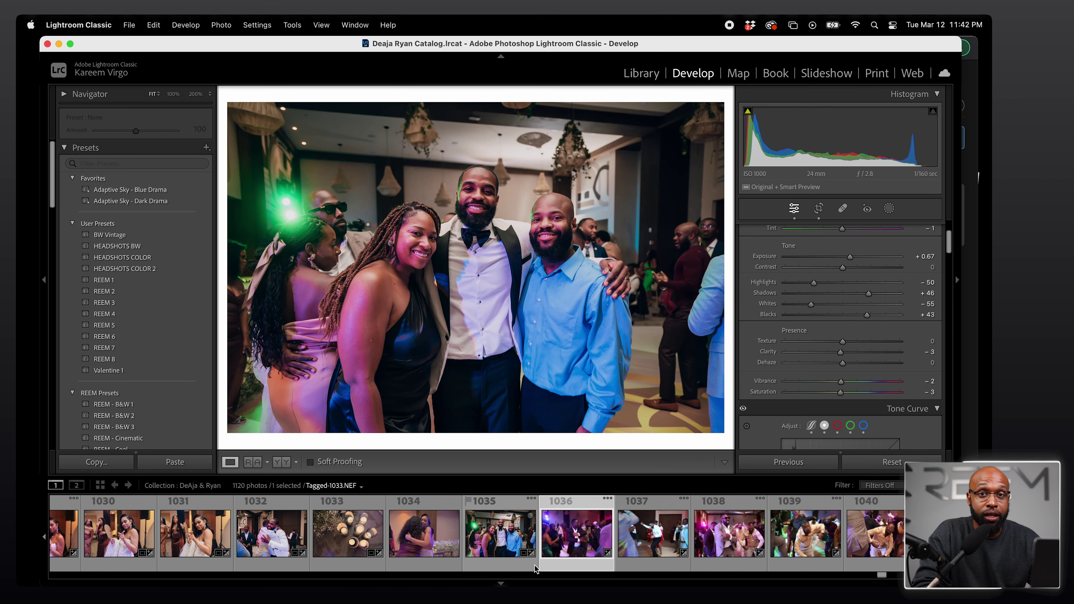
pyautogui.press('Right')
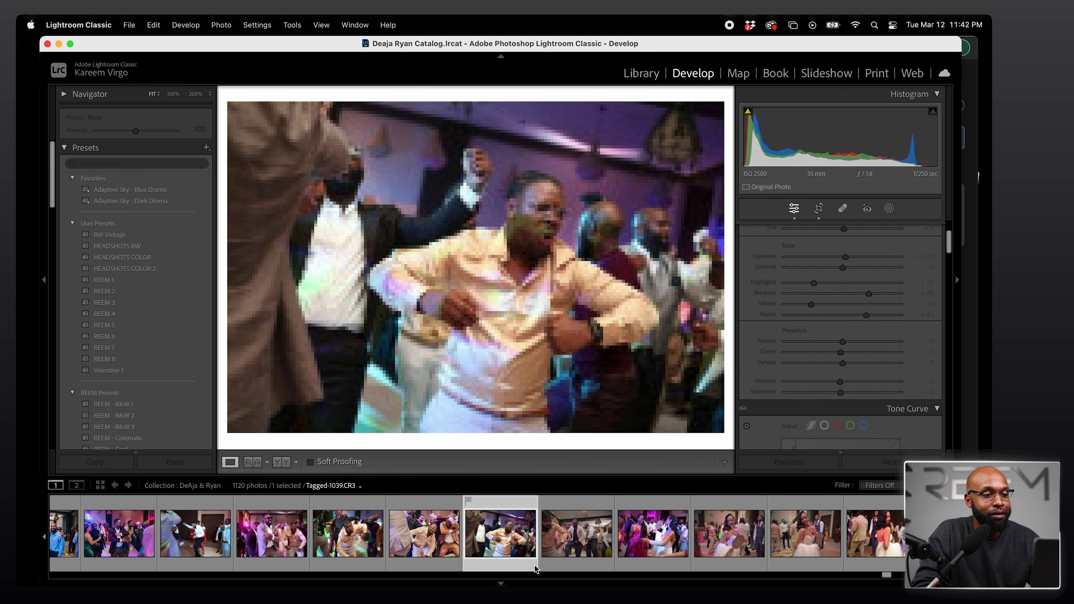
pyautogui.press('Right')
pyautogui.press('Right')
pyautogui.press('Right')
pyautogui.press('Right')
pyautogui.press('Right')
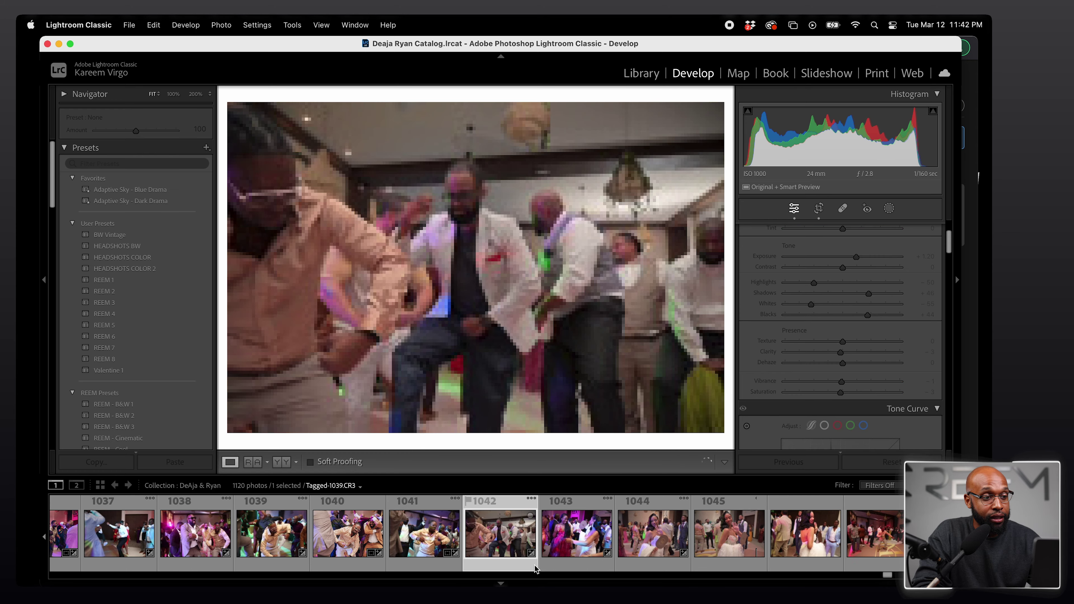
pyautogui.press('Right')
pyautogui.press('Right')
pyautogui.press('Right')
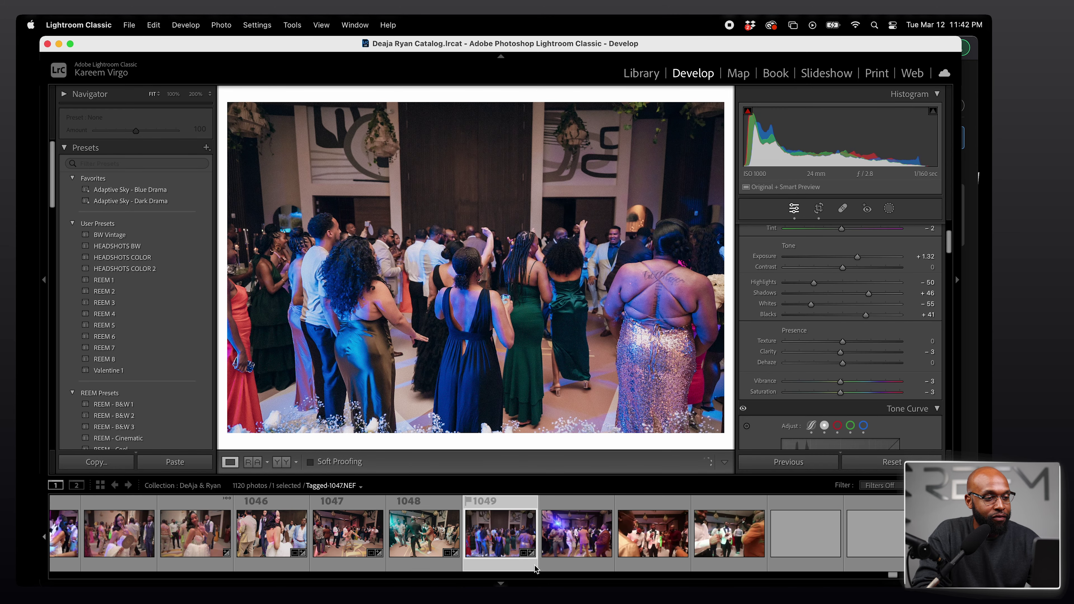
pyautogui.press('Right')
pyautogui.press('Right')
pyautogui.press('Right')
pyautogui.press('Right')
pyautogui.press('Right')
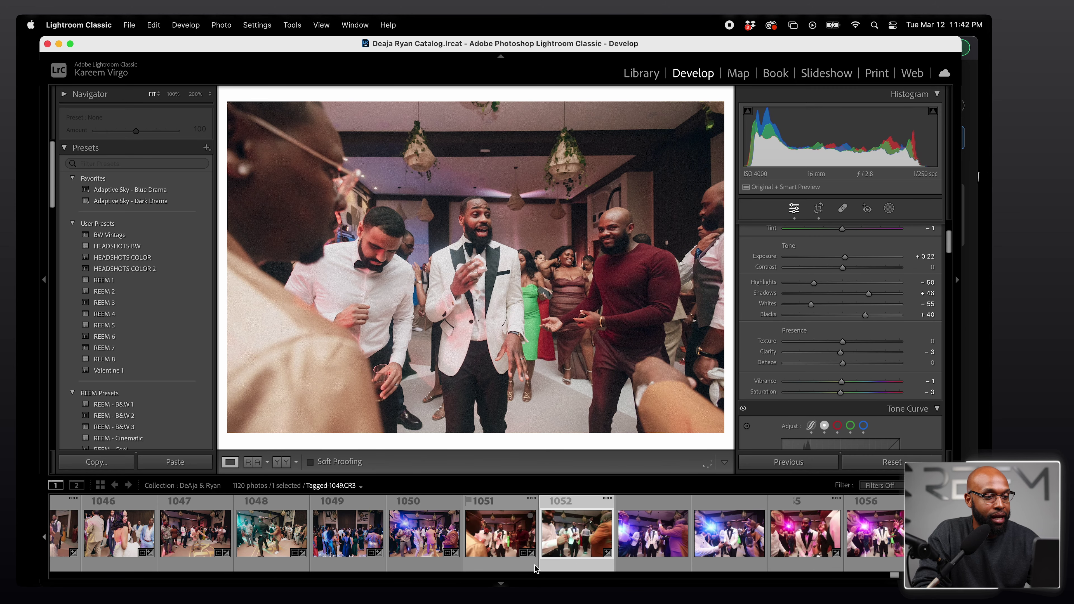
pyautogui.press('Right')
pyautogui.press('Right')
pyautogui.press('Right')
pyautogui.press('Right')
pyautogui.press('Right')
pyautogui.press('Right')
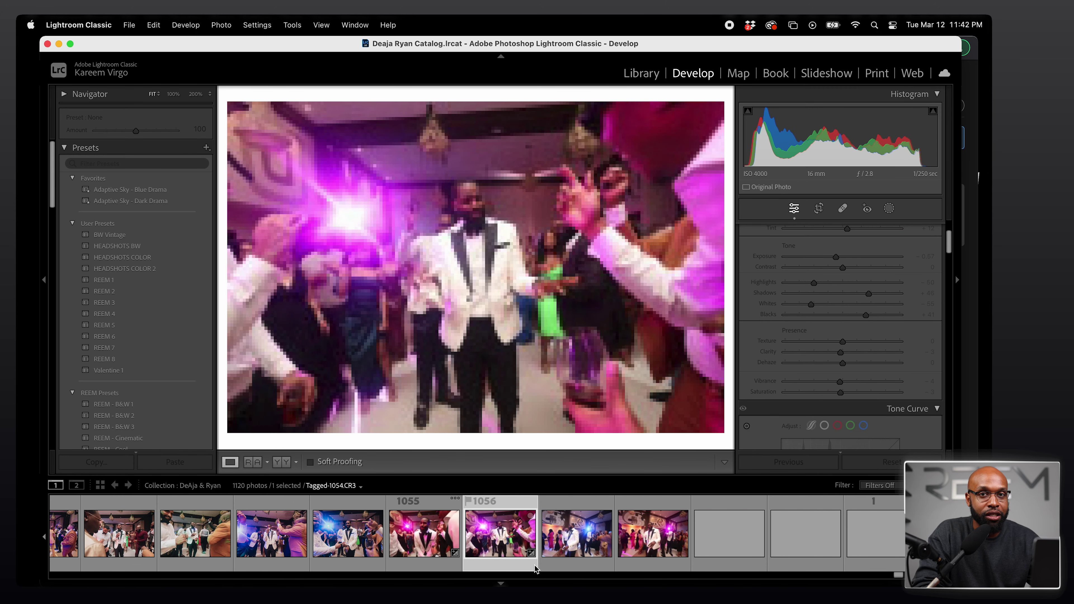
pyautogui.press('Right')
pyautogui.press('Right')
pyautogui.press('Right')
pyautogui.press('Right')
pyautogui.press('Right')
pyautogui.press('Right')
pyautogui.press('Right')
pyautogui.press('Right')
pyautogui.press('Right')
pyautogui.press('Right')
pyautogui.press('Right')
pyautogui.press('Right')
pyautogui.press('Right')
pyautogui.press('Right')
pyautogui.press('Right')
pyautogui.press('Right')
pyautogui.press('Right')
pyautogui.press('Right')
pyautogui.press('Right')
pyautogui.press('Right')
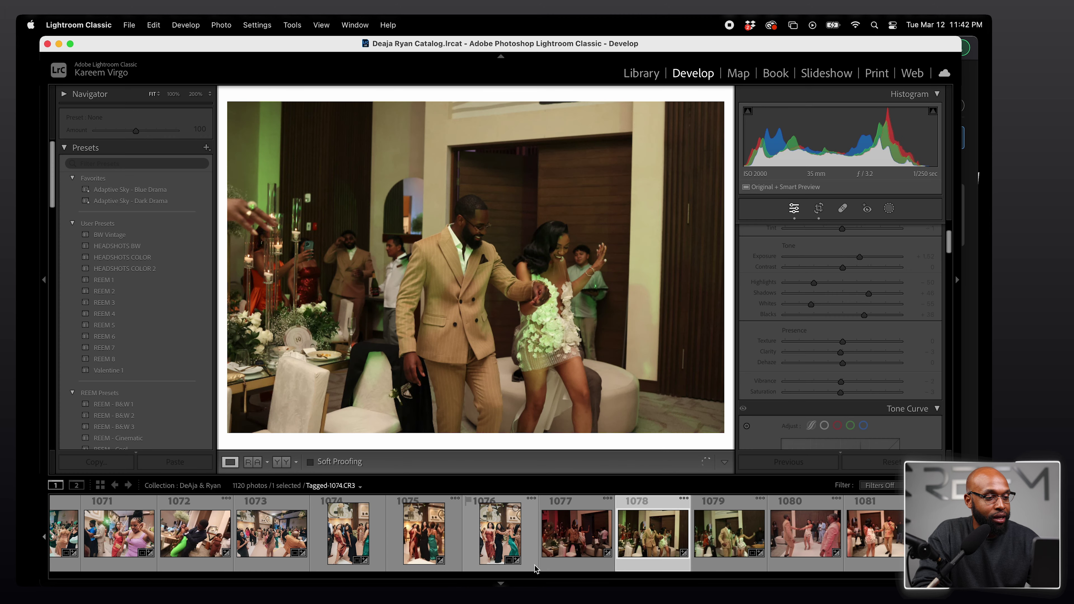
pyautogui.press('Right')
pyautogui.press('Right')
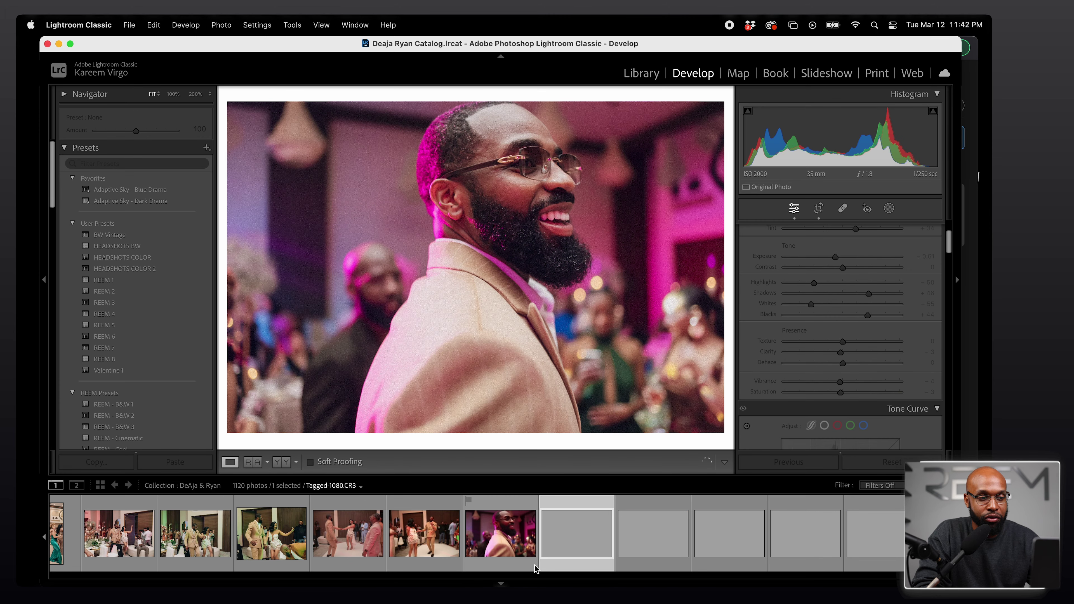
pyautogui.press('Right')
pyautogui.press('Right')
pyautogui.press('Right')
pyautogui.press('Right')
pyautogui.press('Right')
pyautogui.press('Right')
pyautogui.press('Right')
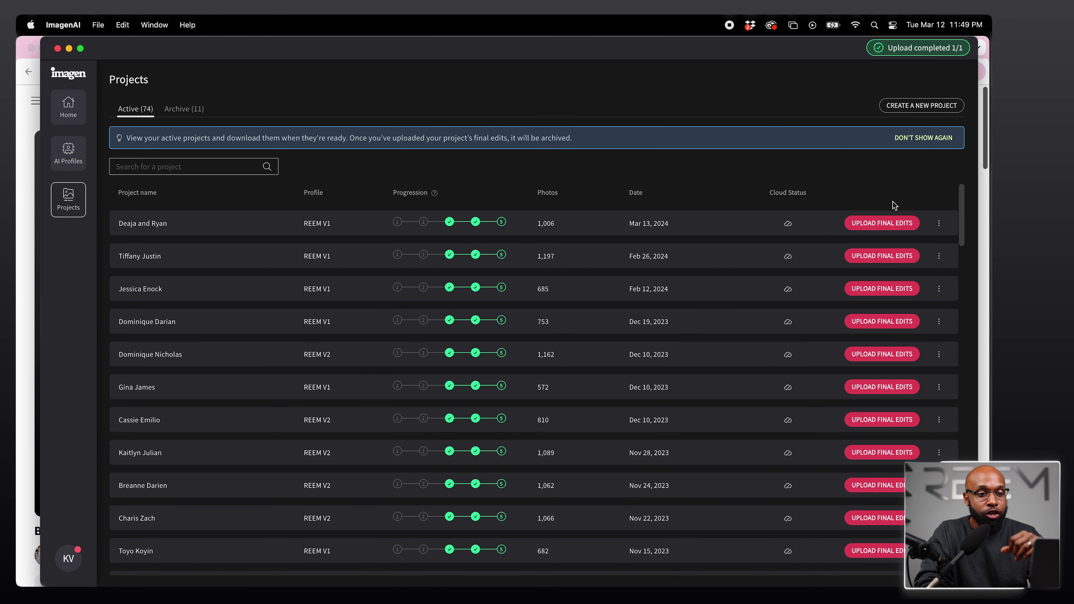
pyautogui.click(886, 224)
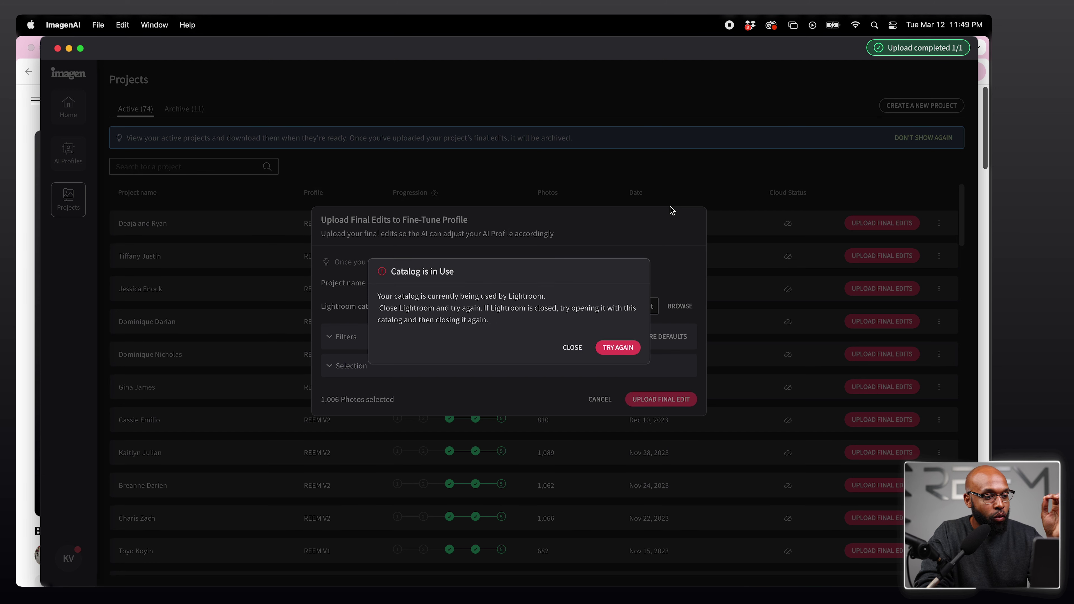
pyautogui.click(573, 348)
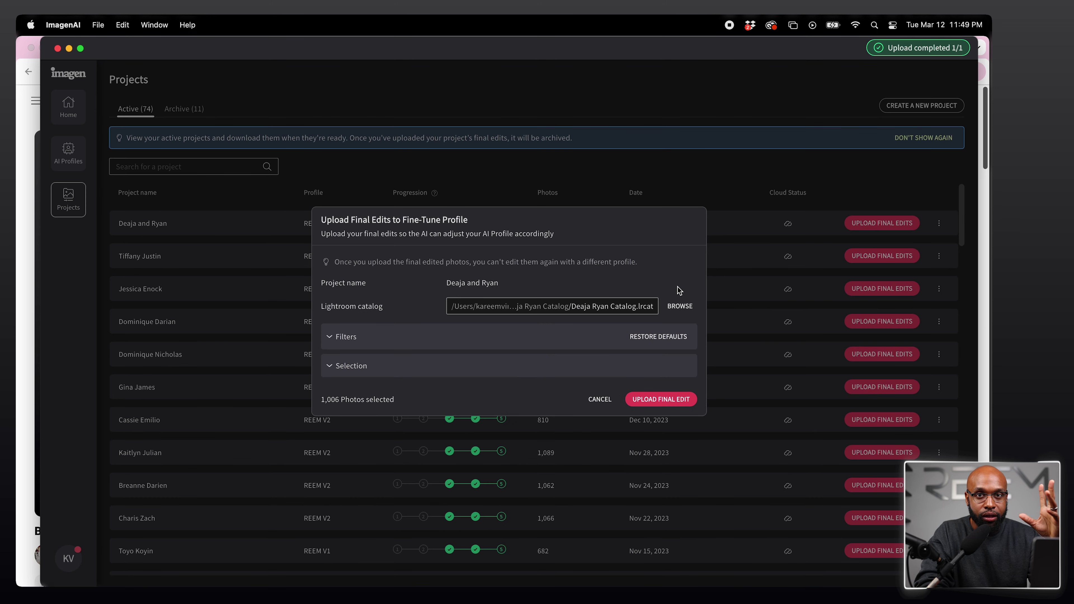
pyautogui.click(603, 400)
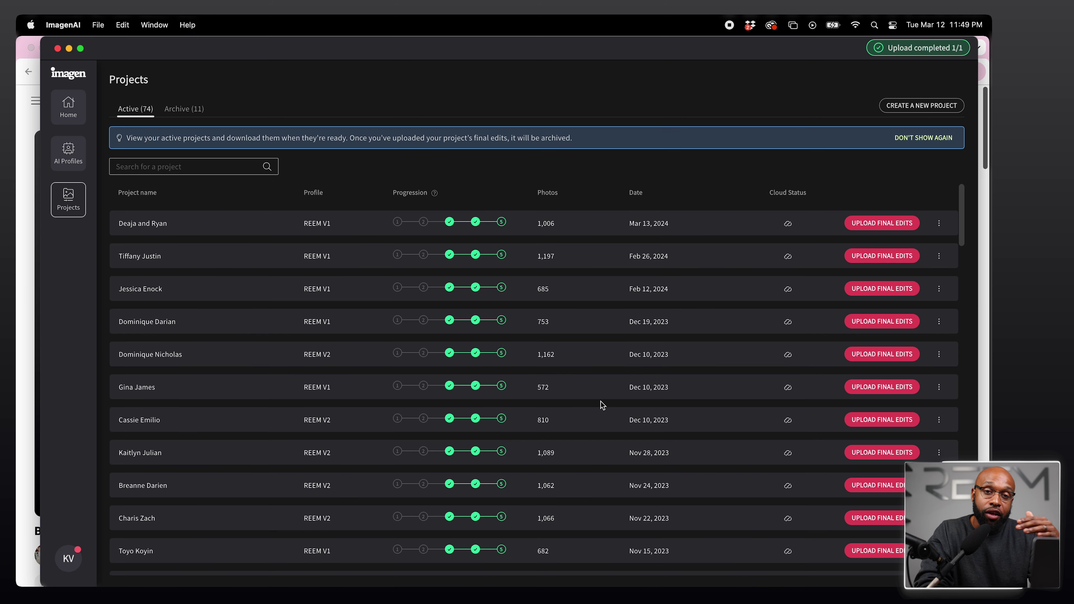